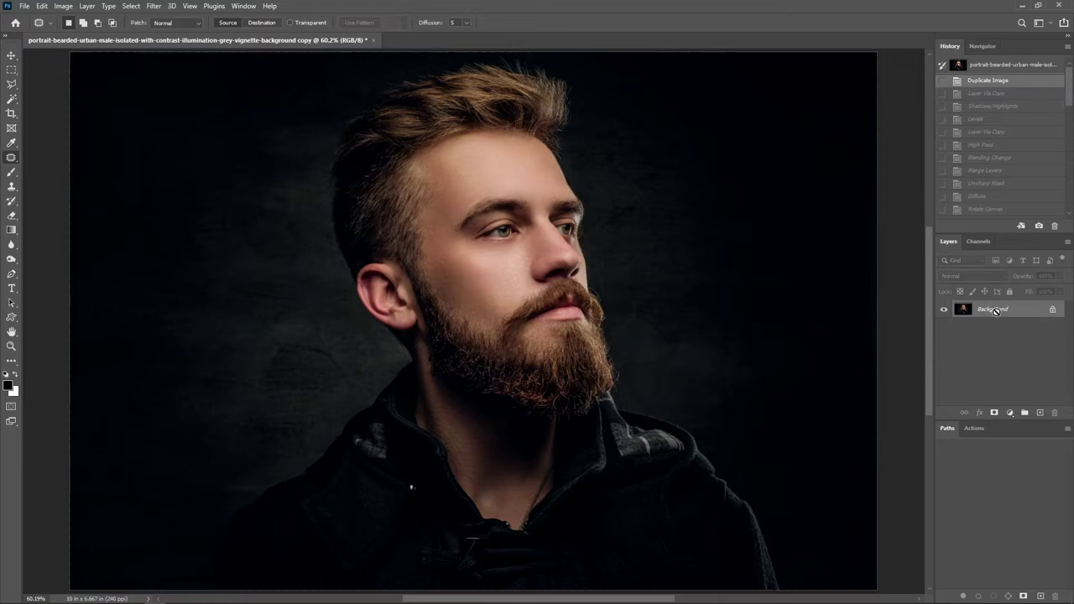
Duplicate the background portrait as Layer 1 and go to the Image menu.
{"action": "key", "text": "ctrl+j"}
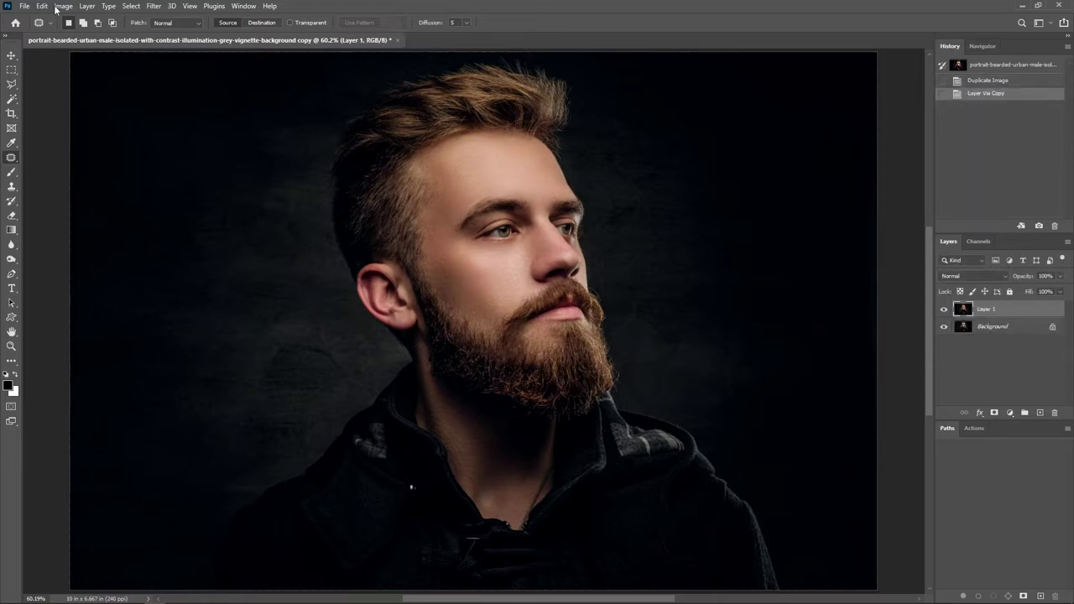
{"action": "left_click", "coordinate": [60, 7]}
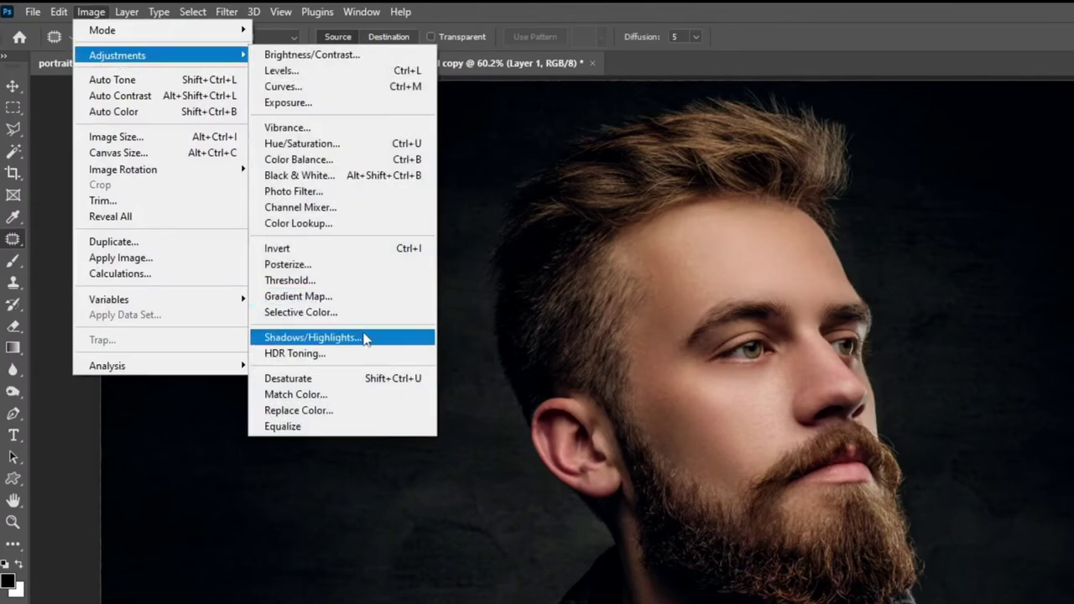
Apply Shadows/Highlights with a 21% shadows amount to Layer 1, then duplicate it.
{"action": "left_click", "coordinate": [366, 337]}
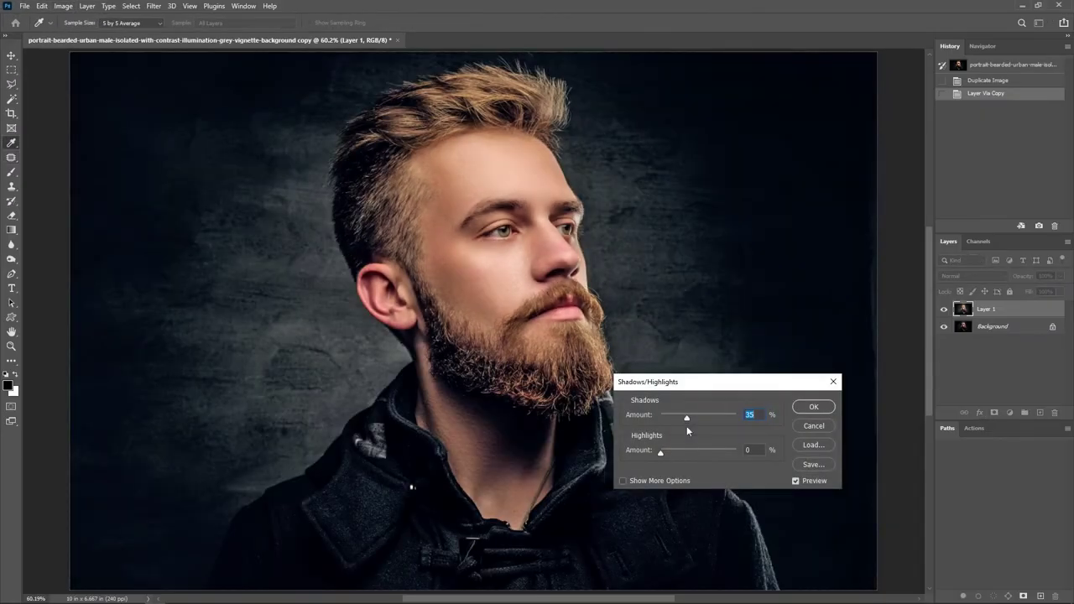
{"action": "left_click_drag", "start_coordinate": [687, 419], "coordinate": [670, 424]}
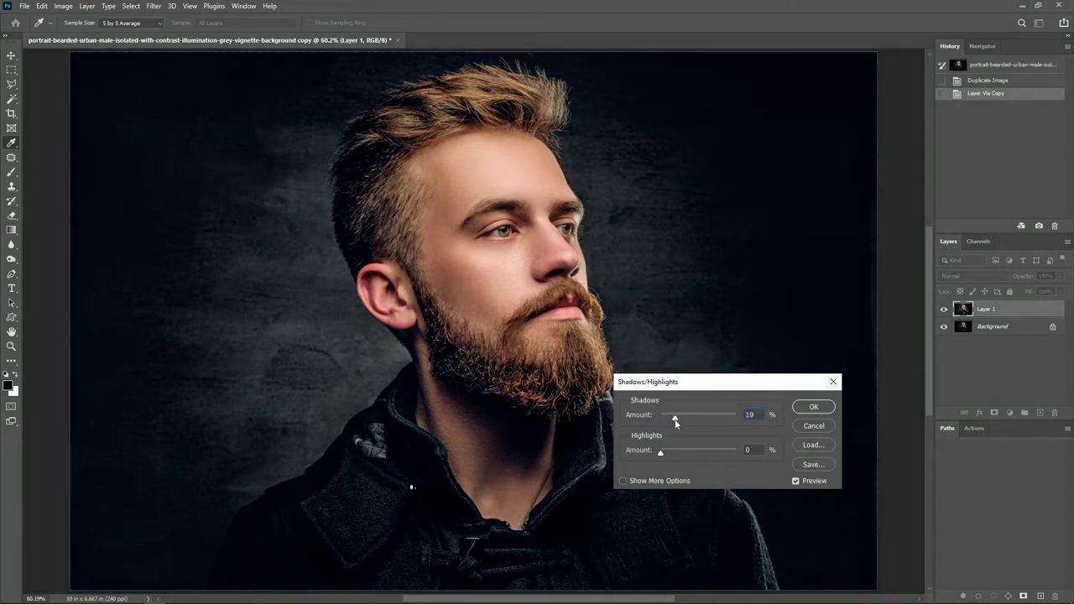
{"action": "left_click", "coordinate": [810, 408]}
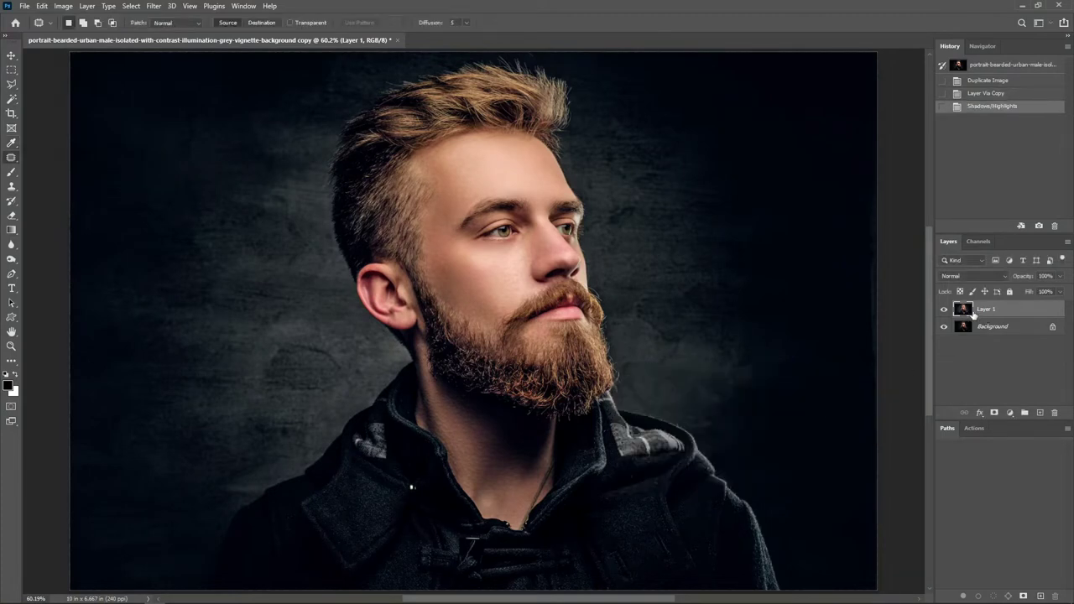
{"action": "key", "text": "ctrl+j"}
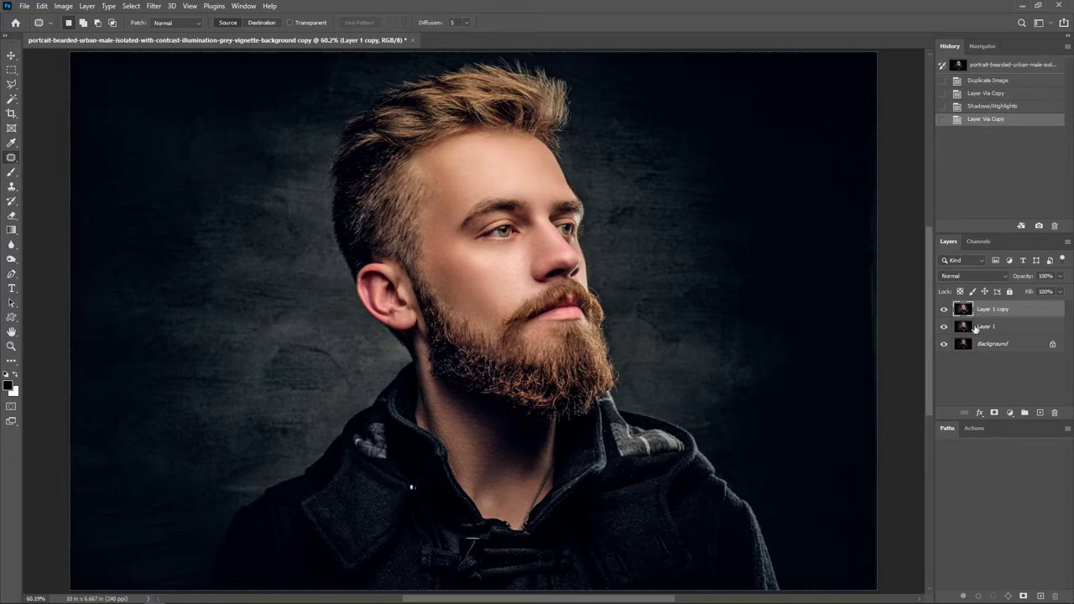
Apply a 4-pixel High Pass to Layer 1 copy and blend it as Overlay.
{"action": "left_click", "coordinate": [154, 6]}
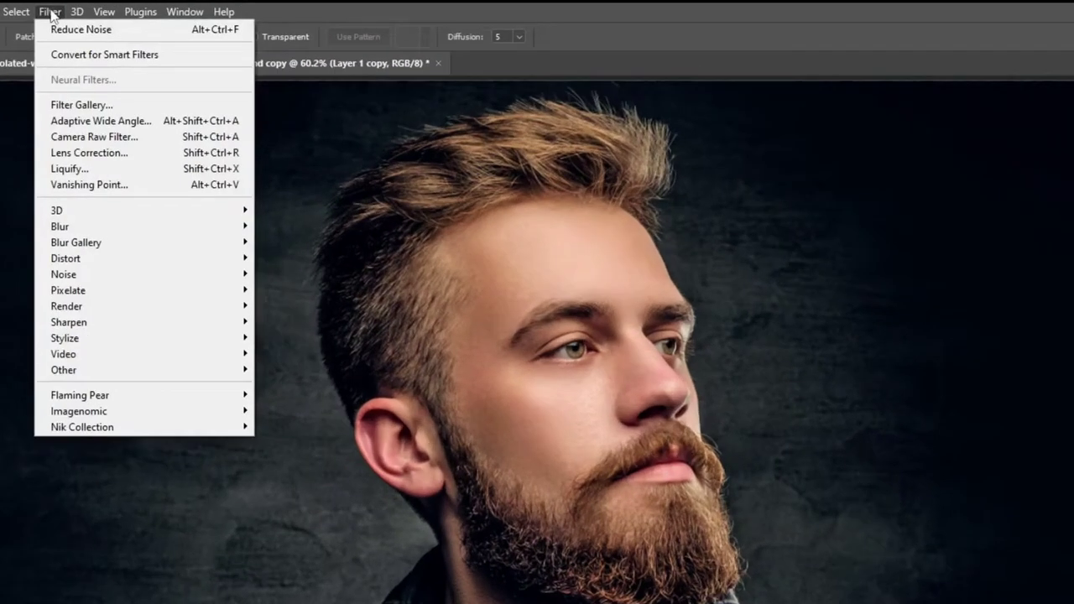
{"action": "mouse_move", "coordinate": [63, 353]}
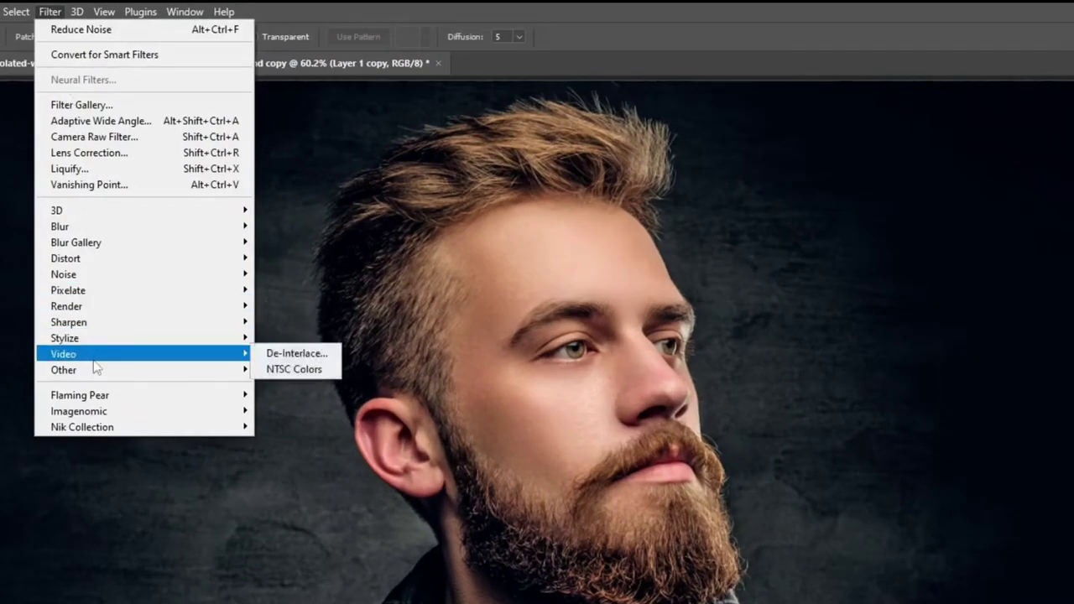
{"action": "left_click", "coordinate": [294, 385]}
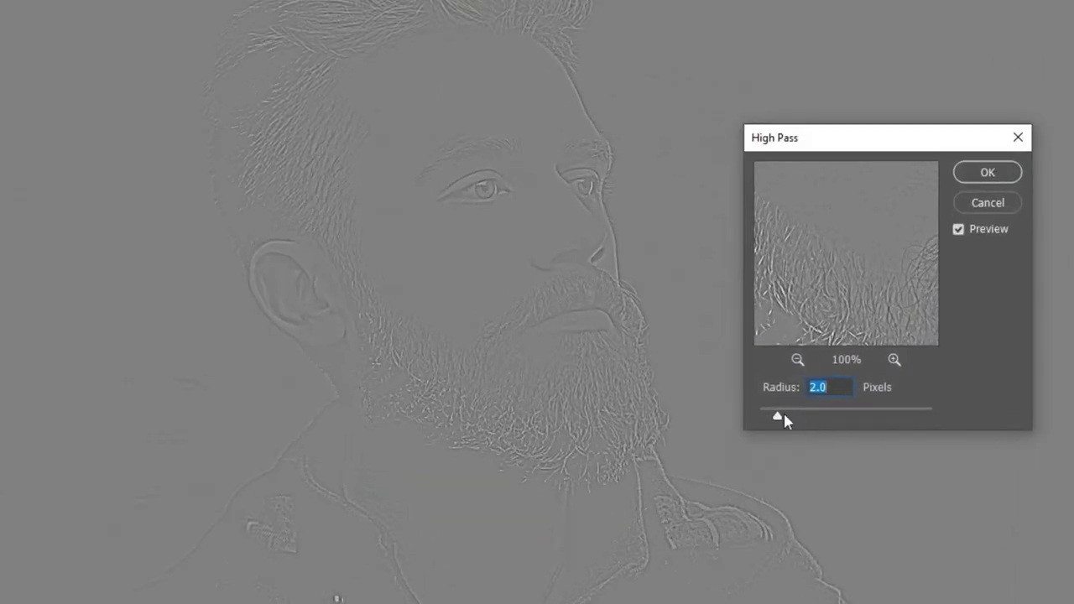
{"action": "type", "text": "4"}
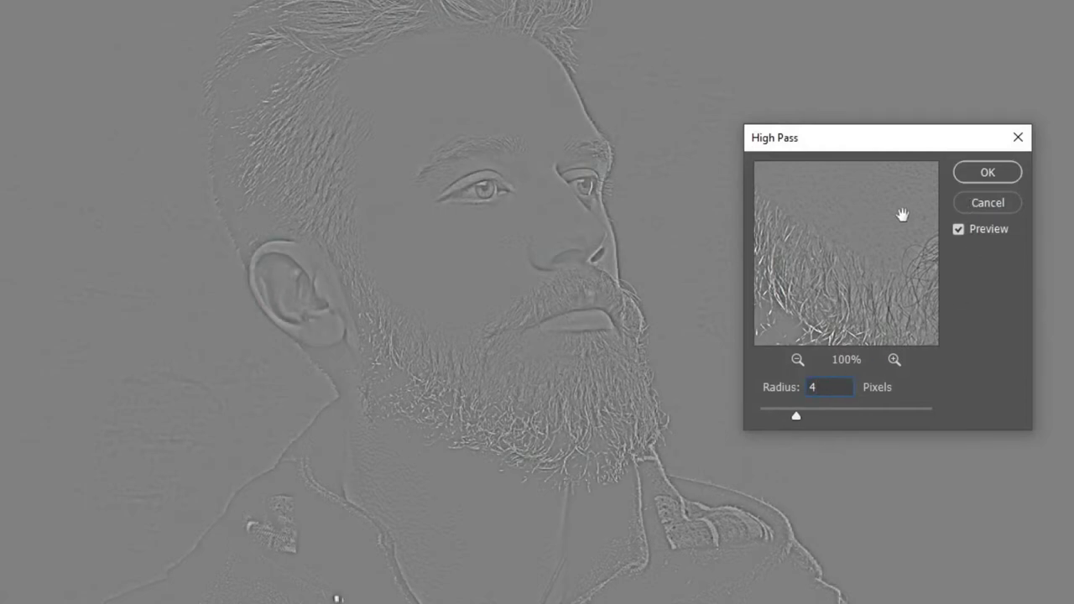
{"action": "left_click", "coordinate": [987, 172]}
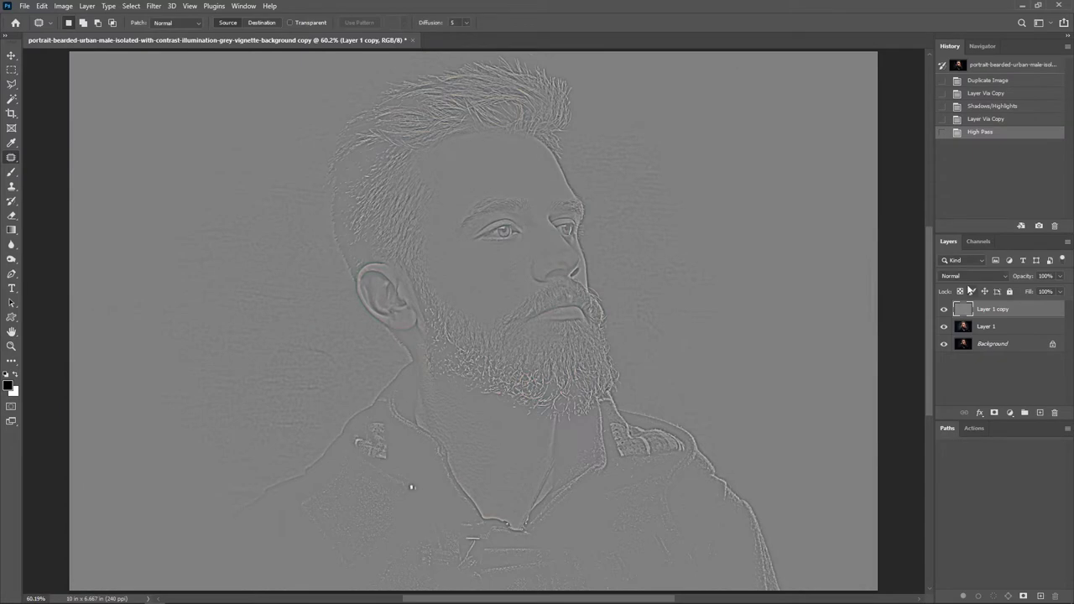
{"action": "left_click", "coordinate": [970, 277]}
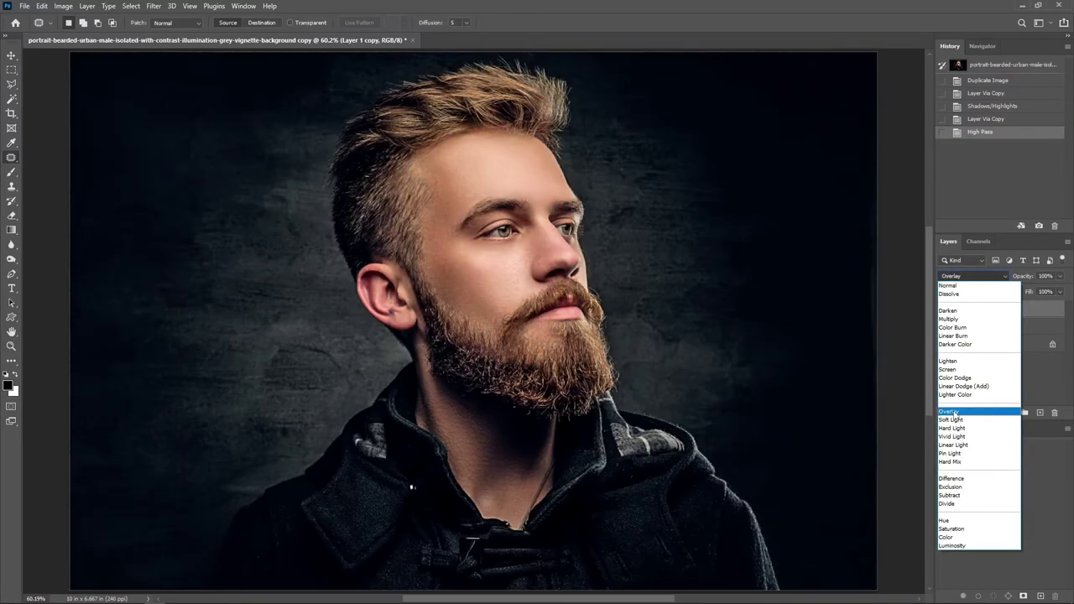
{"action": "left_click", "coordinate": [948, 411]}
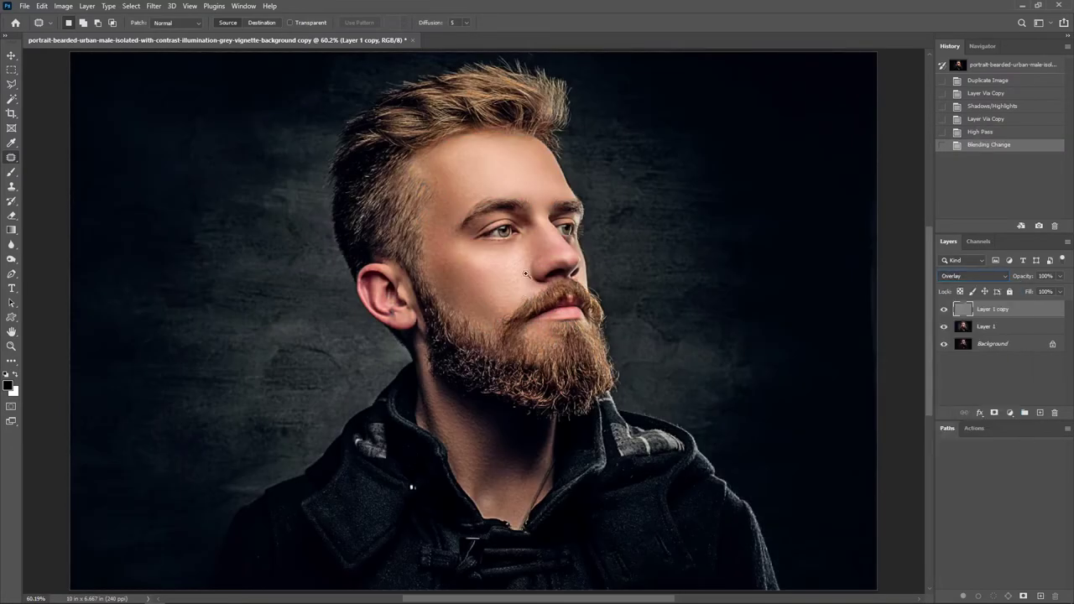
Select Layer 1 and Layer 1 copy together and merge them into one layer.
{"action": "scroll", "coordinate": [459, 255], "scroll_direction": "up", "scroll_amount": 3}
{"action": "key", "text": "ctrl+0"}
{"action": "left_click", "coordinate": [977, 327]}
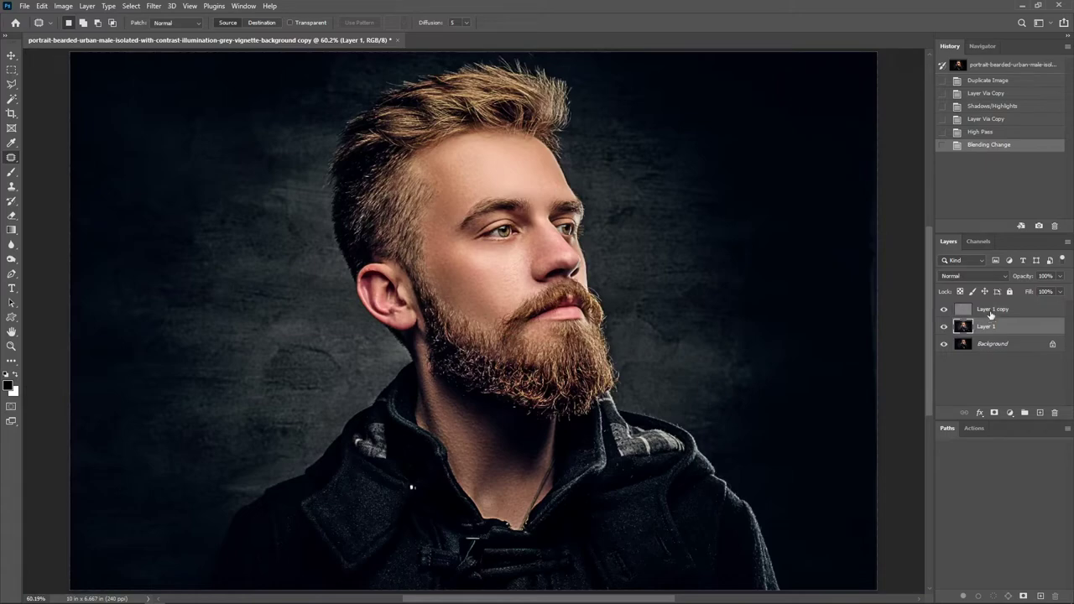
{"action": "left_click", "coordinate": [988, 312], "text": "shift"}
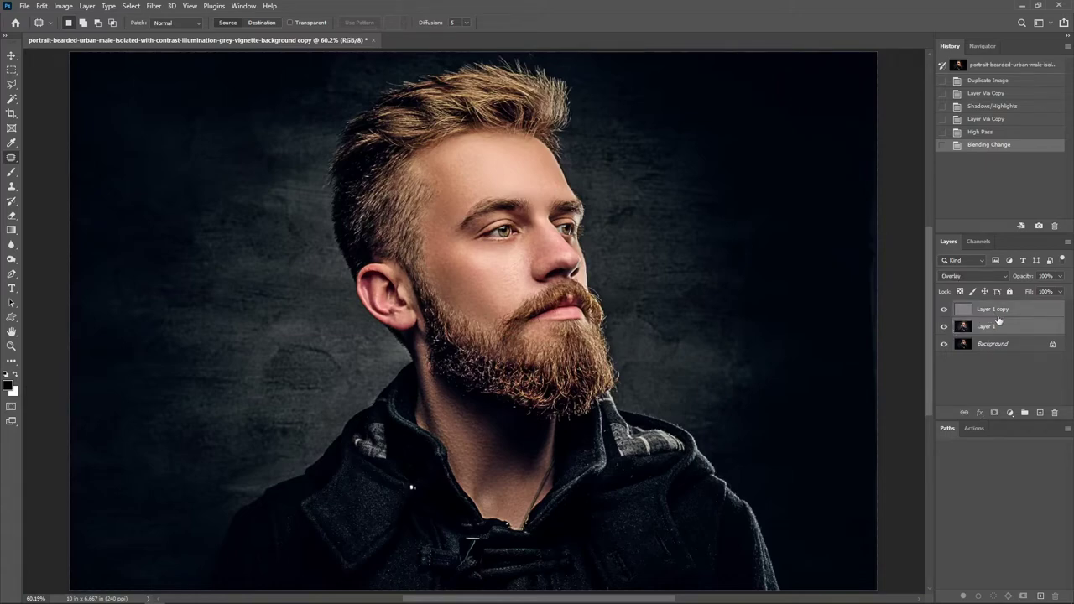
{"action": "right_click", "coordinate": [999, 321]}
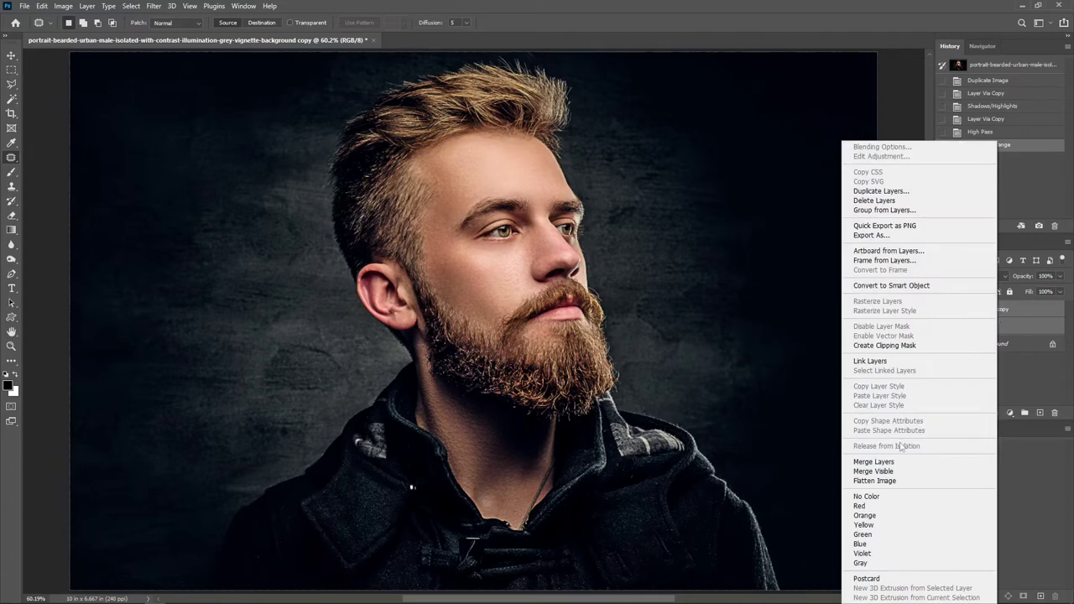
{"action": "left_click", "coordinate": [873, 461]}
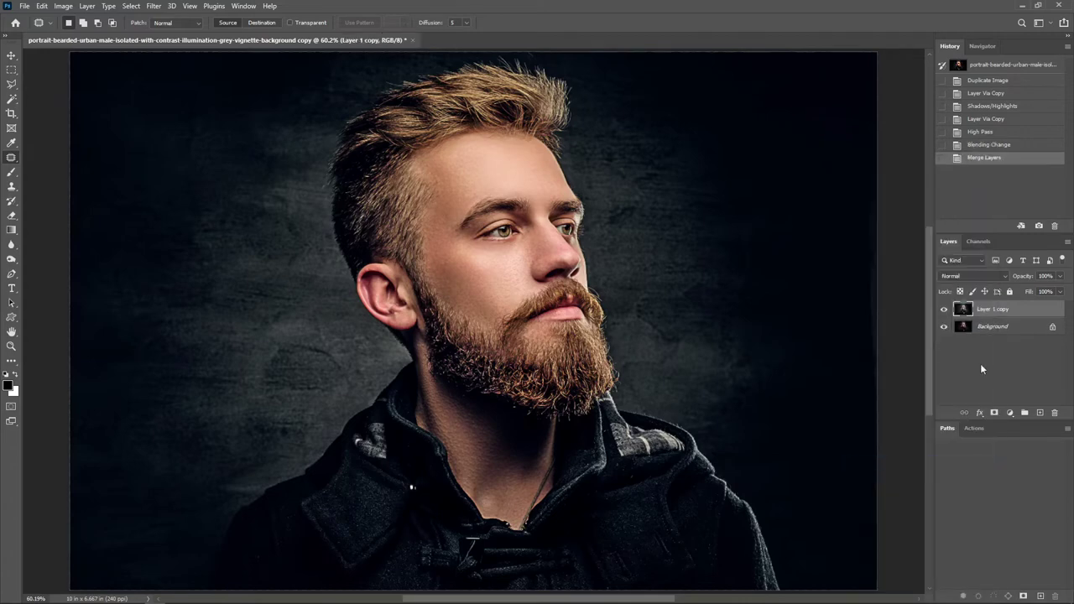
Apply Unsharp Mask at about 126% amount, 2.0-pixel radius and 0 threshold.
{"action": "left_click", "coordinate": [153, 7]}
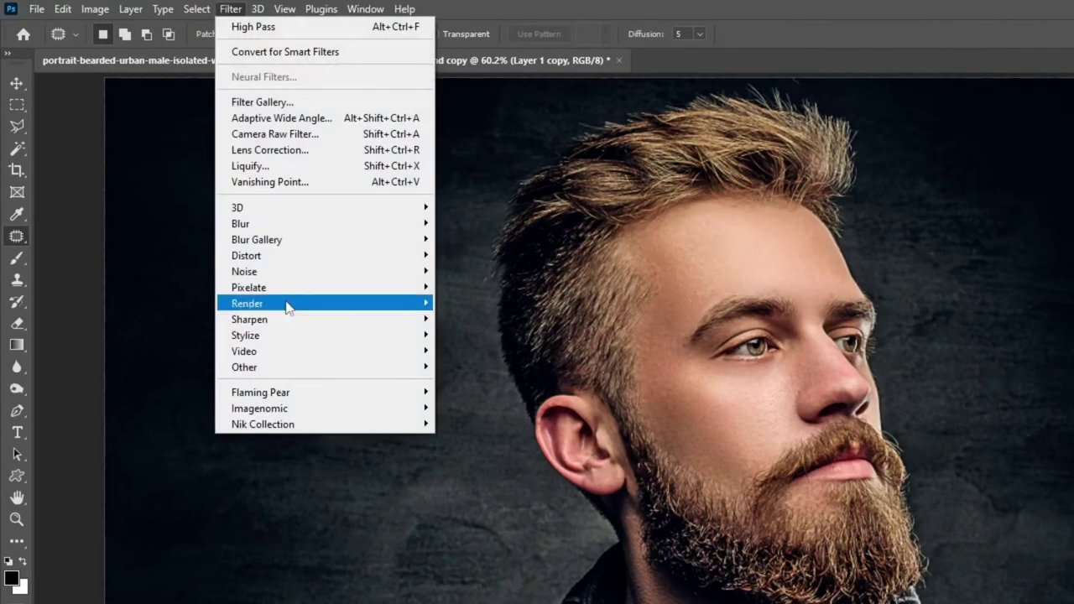
{"action": "mouse_move", "coordinate": [249, 319]}
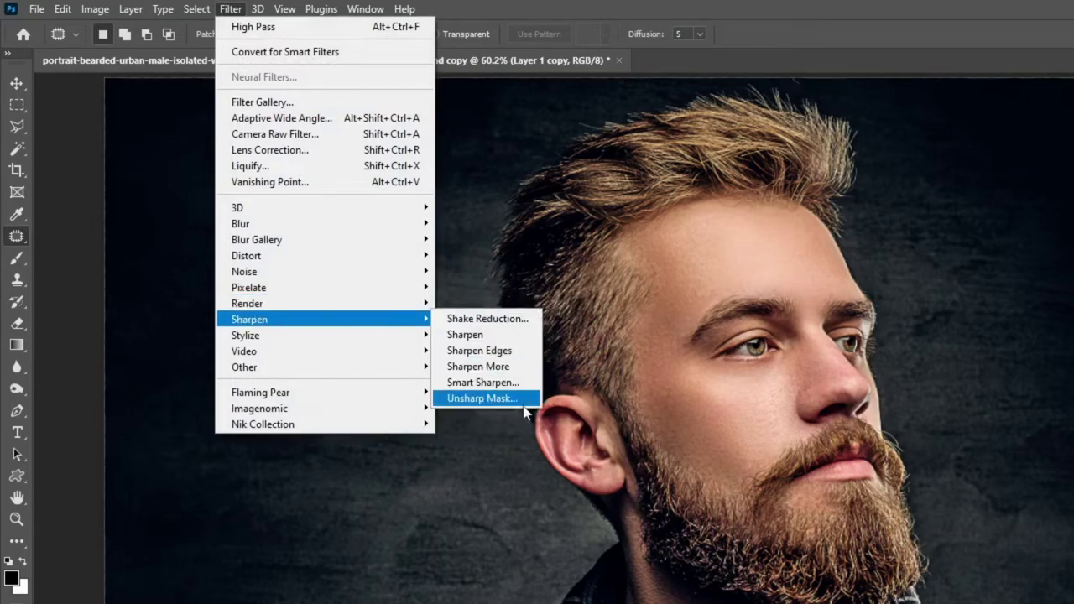
{"action": "left_click", "coordinate": [521, 404]}
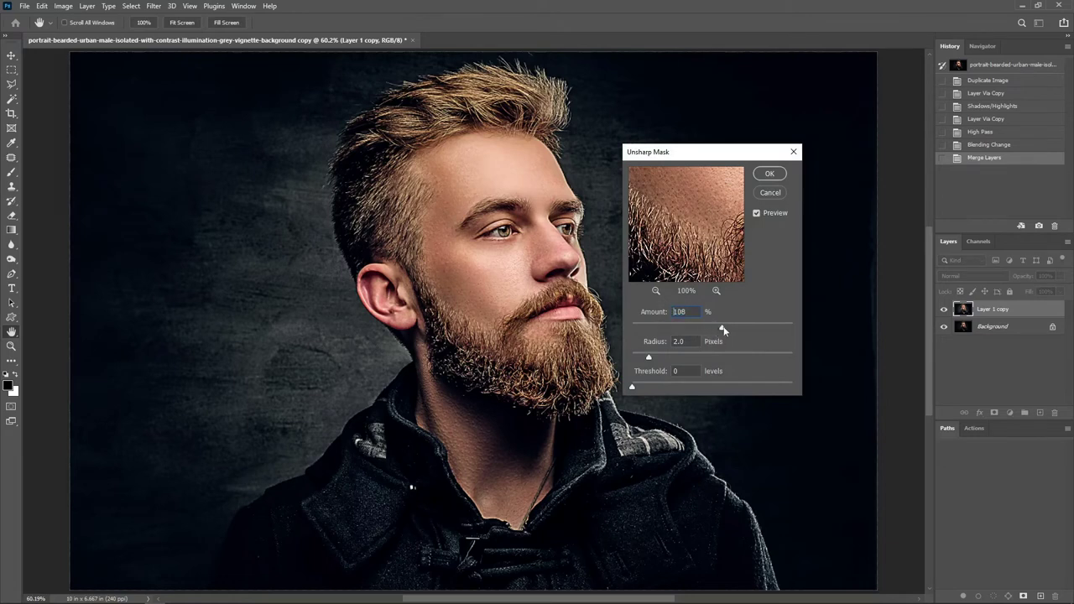
{"action": "left_click_drag", "start_coordinate": [723, 330], "coordinate": [730, 331]}
{"action": "left_click", "coordinate": [769, 173]}
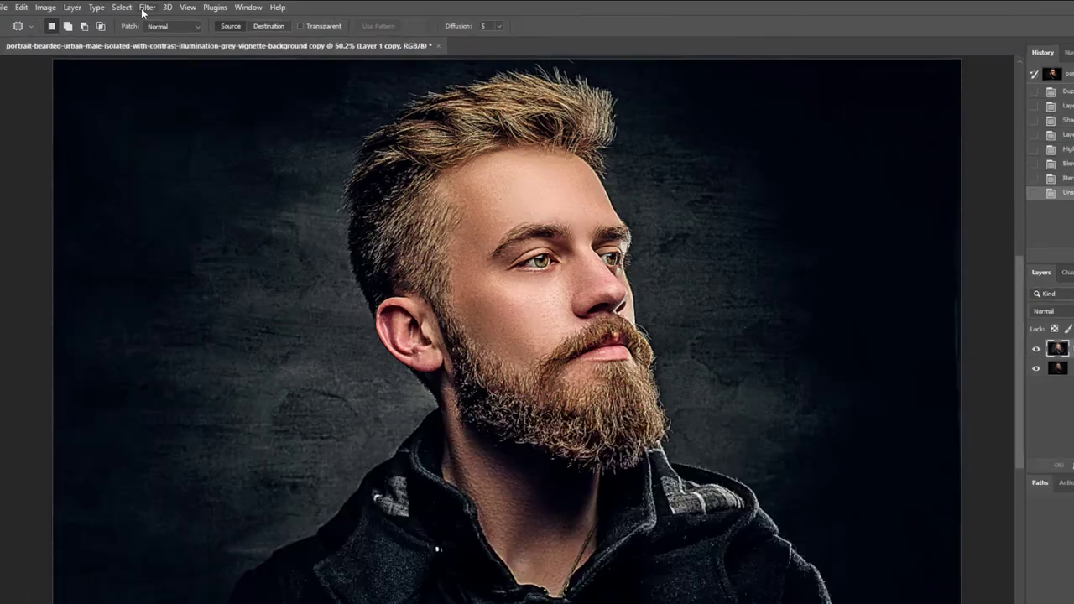
Apply the Diffuse filter in Anisotropic mode to Layer 1 copy.
{"action": "left_click", "coordinate": [153, 6]}
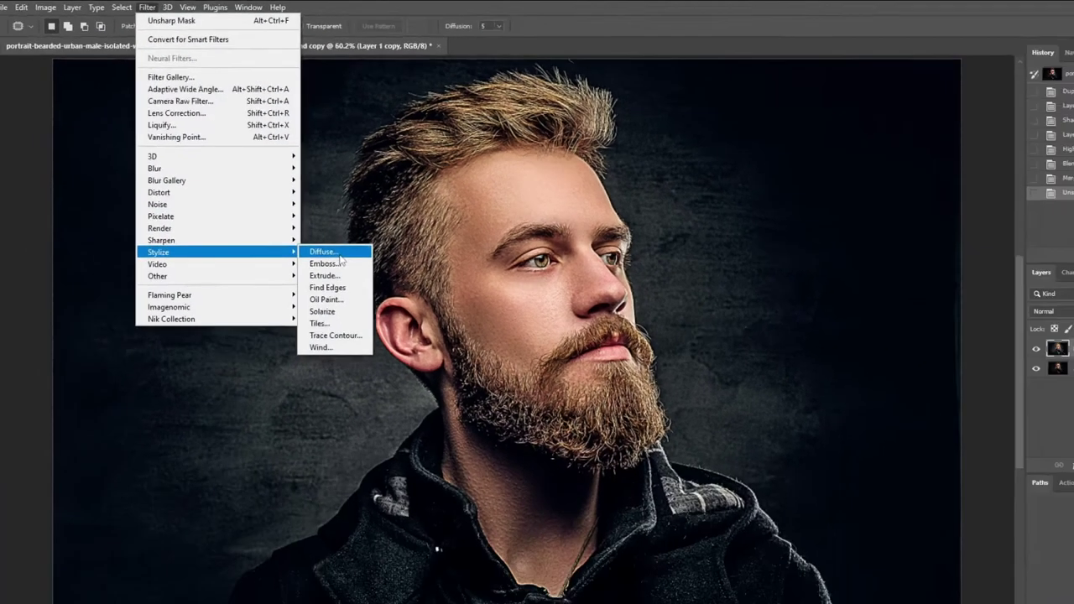
{"action": "mouse_move", "coordinate": [140, 338]}
{"action": "left_click", "coordinate": [401, 336]}
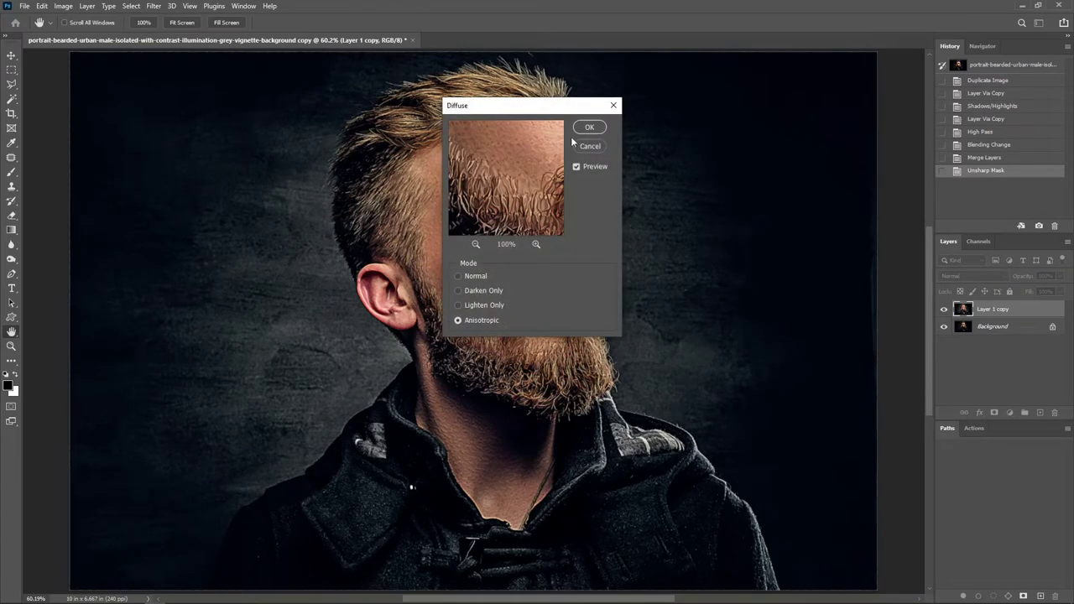
{"action": "left_click_drag", "start_coordinate": [515, 210], "coordinate": [514, 167]}
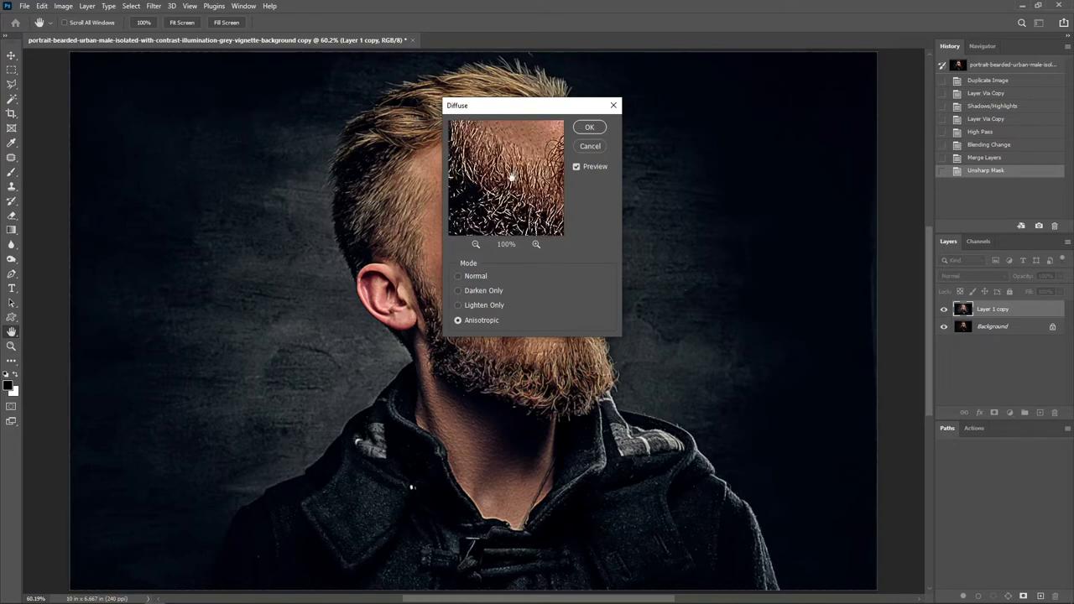
{"action": "key", "text": "Return"}
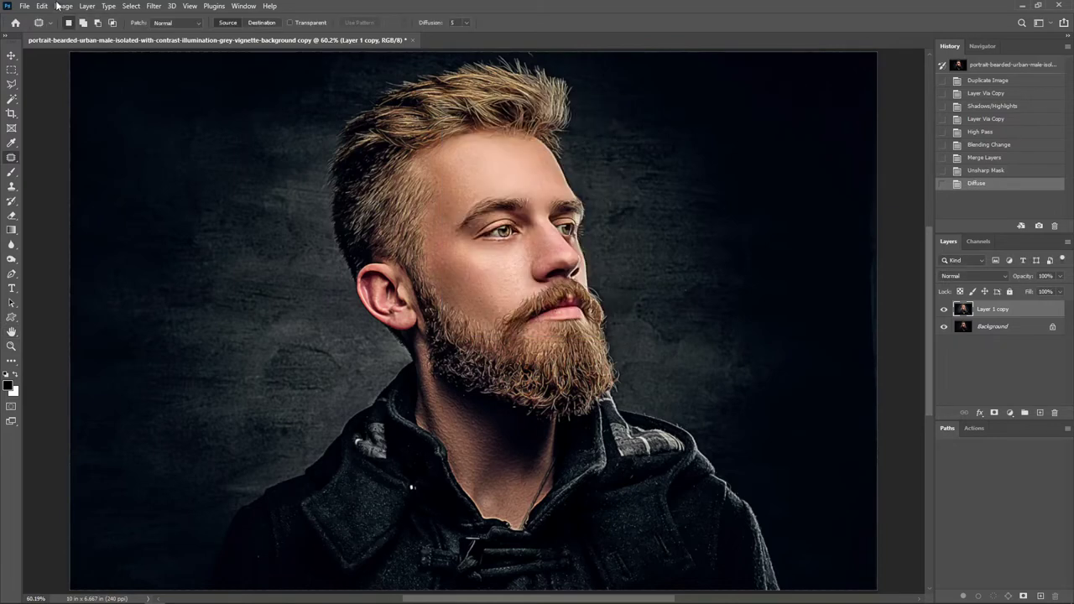
{"action": "left_click", "coordinate": [59, 6]}
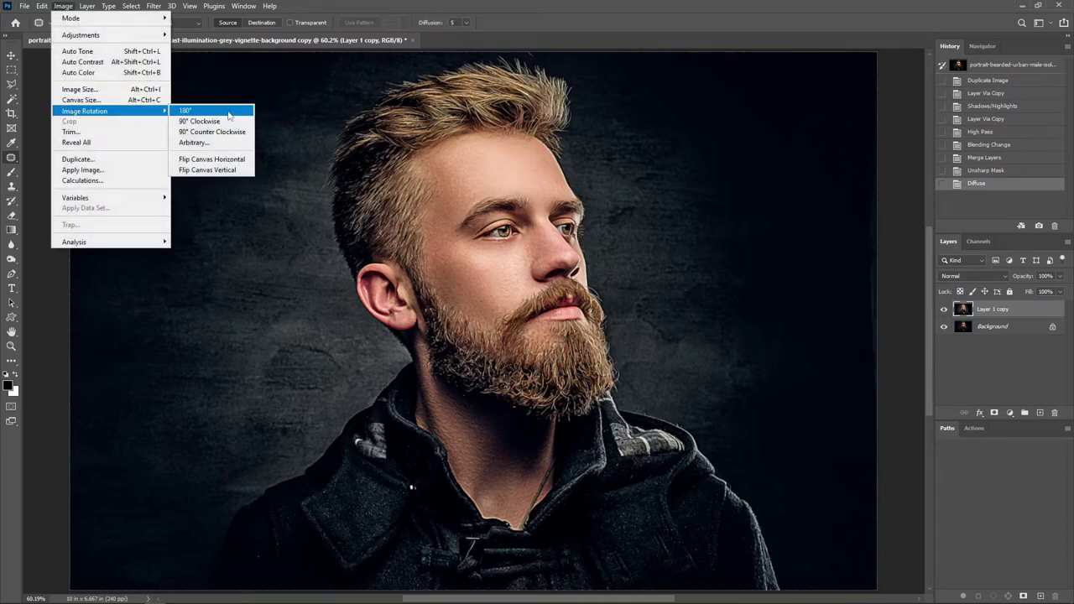
Rotate the canvas 90° clockwise and reapply Diffuse, two times over.
{"action": "left_click", "coordinate": [223, 123]}
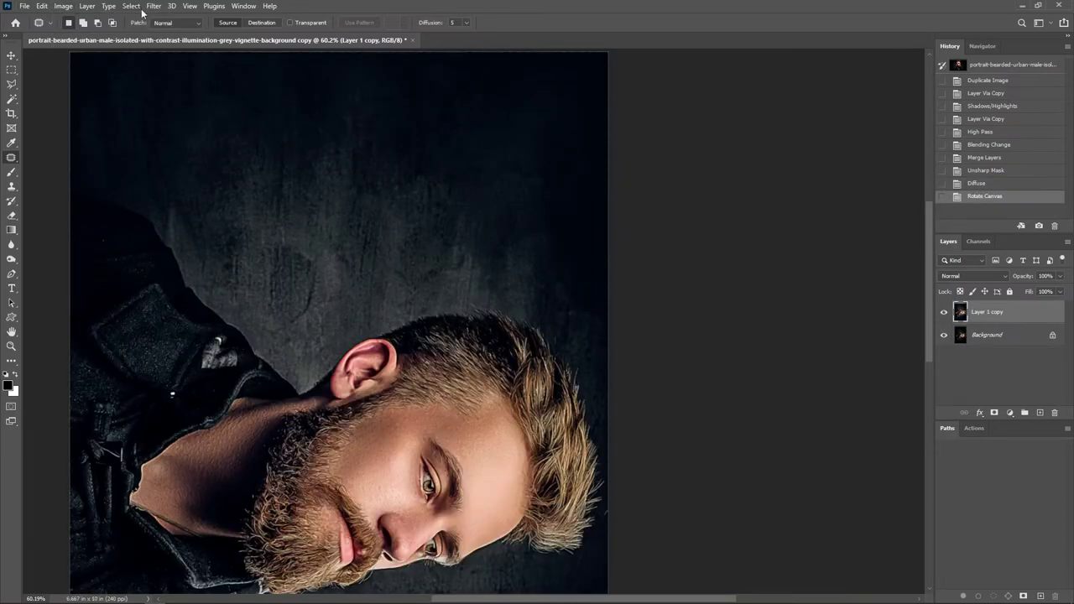
{"action": "key", "text": "ctrl+0"}
{"action": "left_click", "coordinate": [154, 6]}
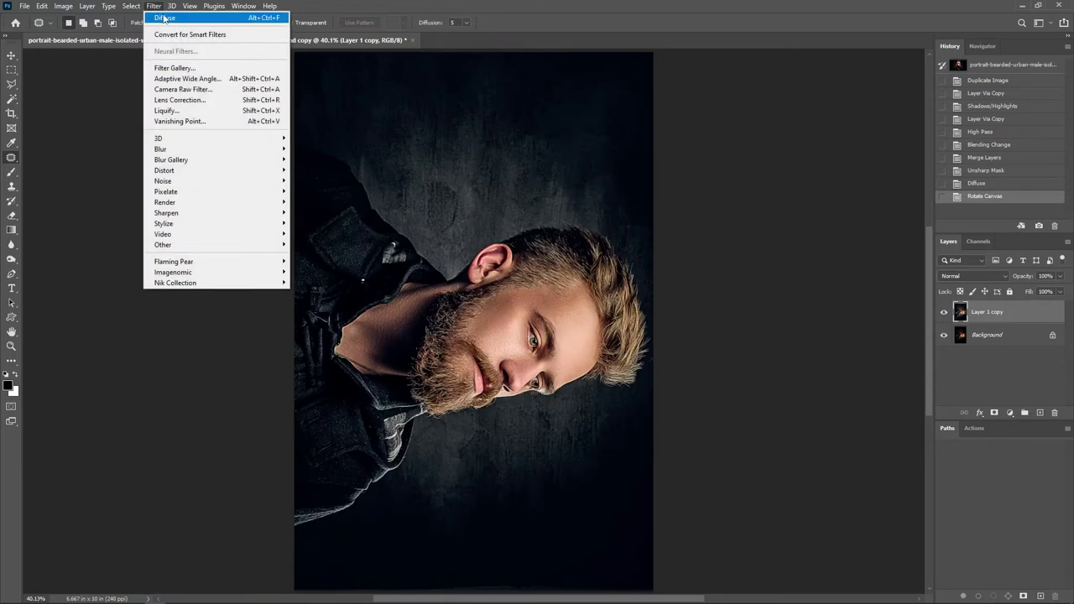
{"action": "left_click", "coordinate": [168, 16]}
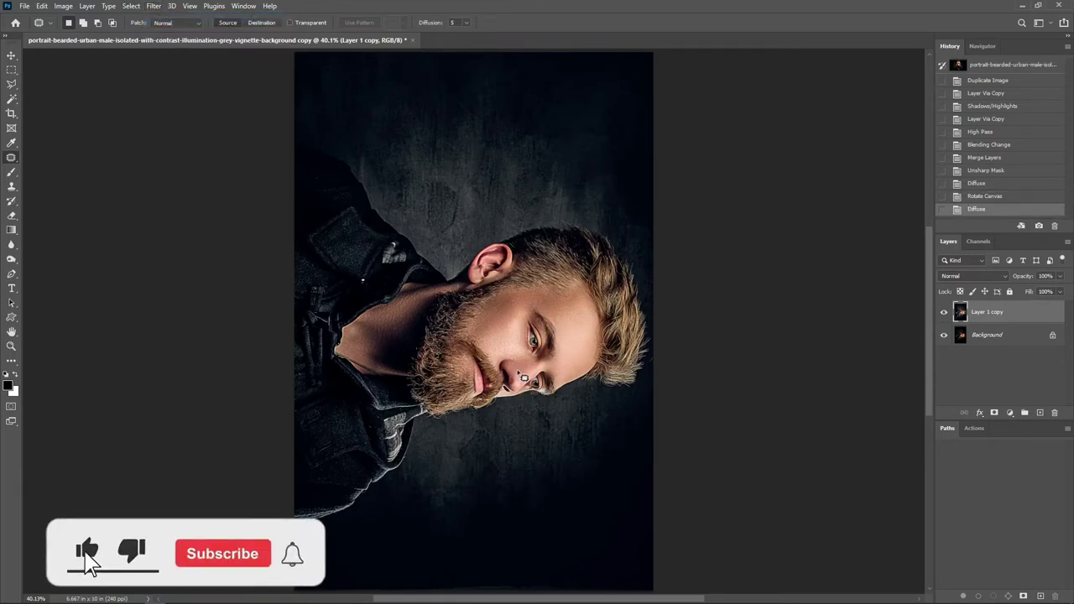
{"action": "left_click", "coordinate": [63, 6]}
{"action": "mouse_move", "coordinate": [85, 110]}
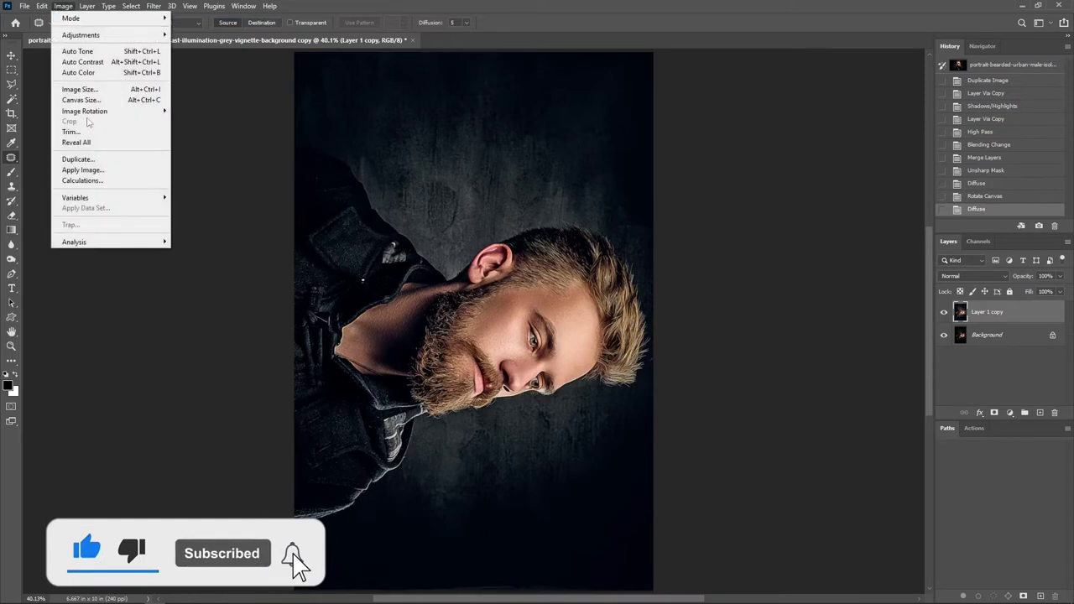
{"action": "left_click", "coordinate": [222, 121]}
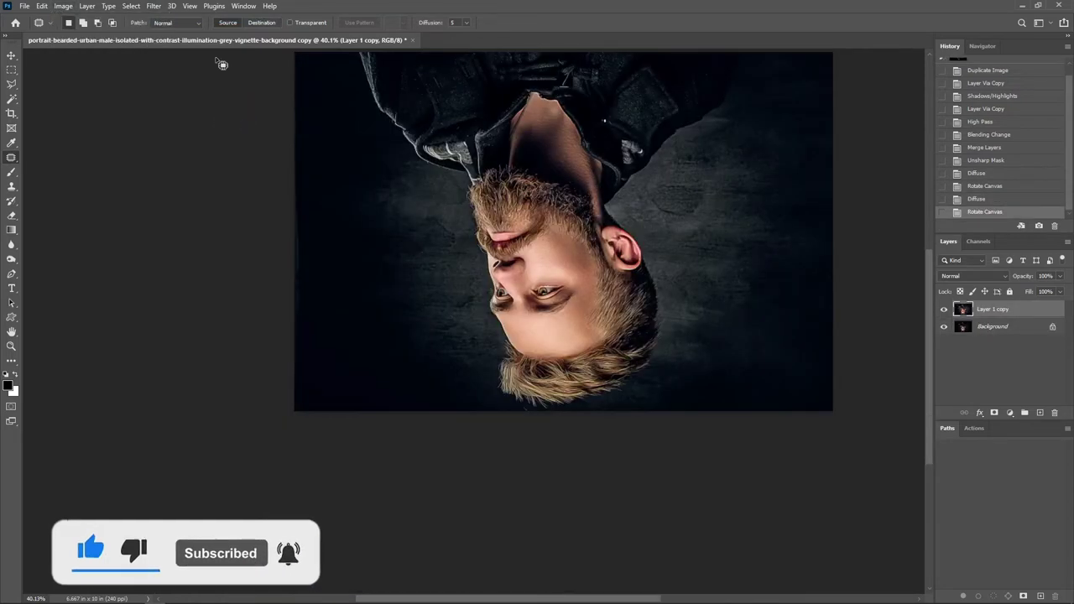
{"action": "left_click", "coordinate": [153, 6]}
{"action": "left_click", "coordinate": [164, 19]}
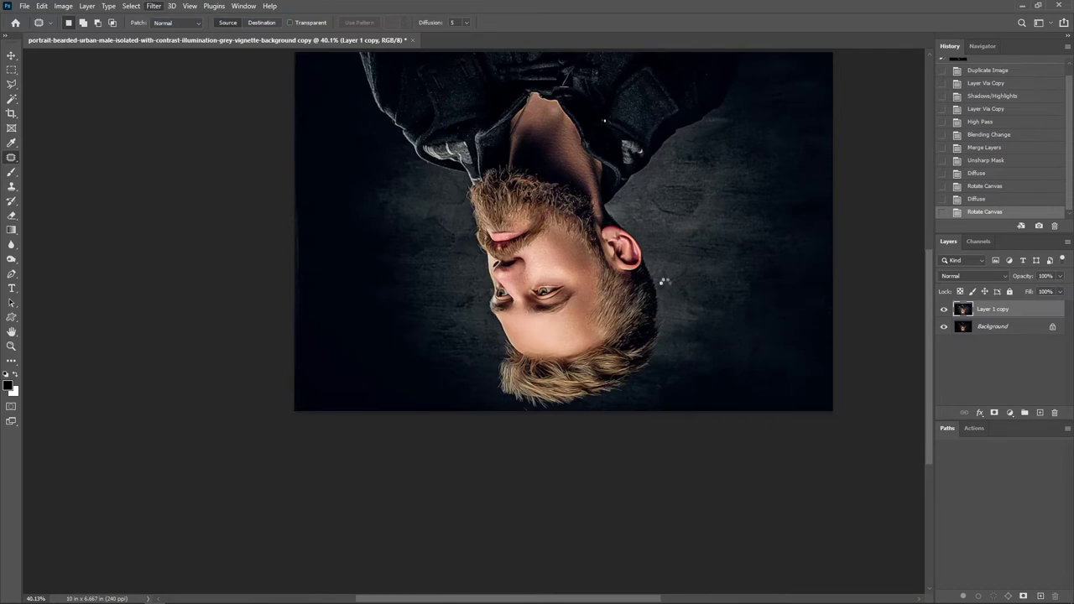
Rotate and diffuse twice more until the portrait is upright, then fit it on screen.
{"action": "left_click", "coordinate": [64, 6]}
{"action": "mouse_move", "coordinate": [85, 111]}
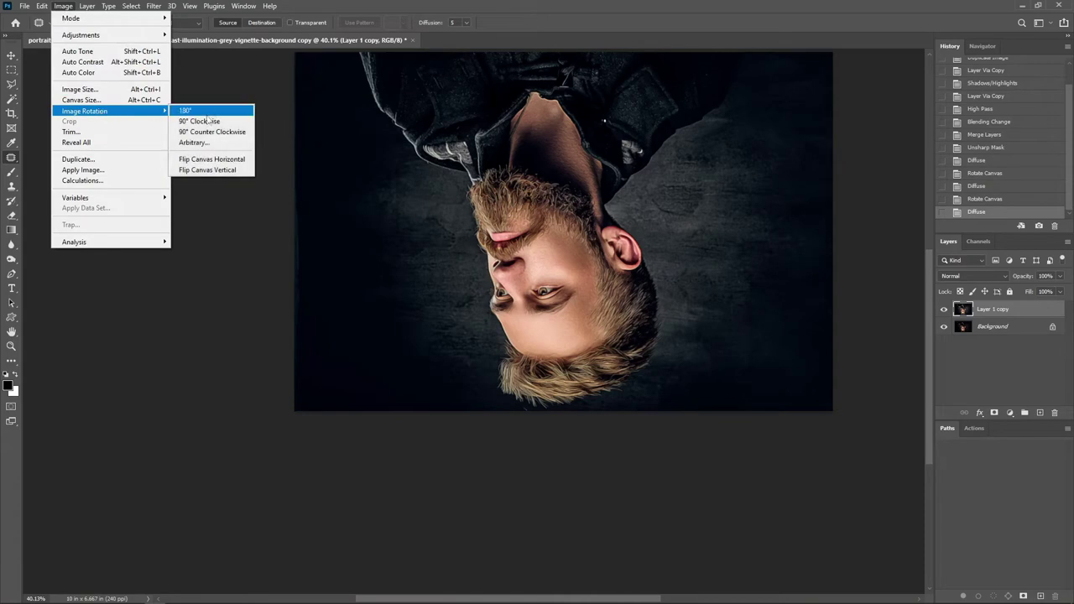
{"action": "left_click", "coordinate": [210, 120]}
{"action": "left_click", "coordinate": [156, 7]}
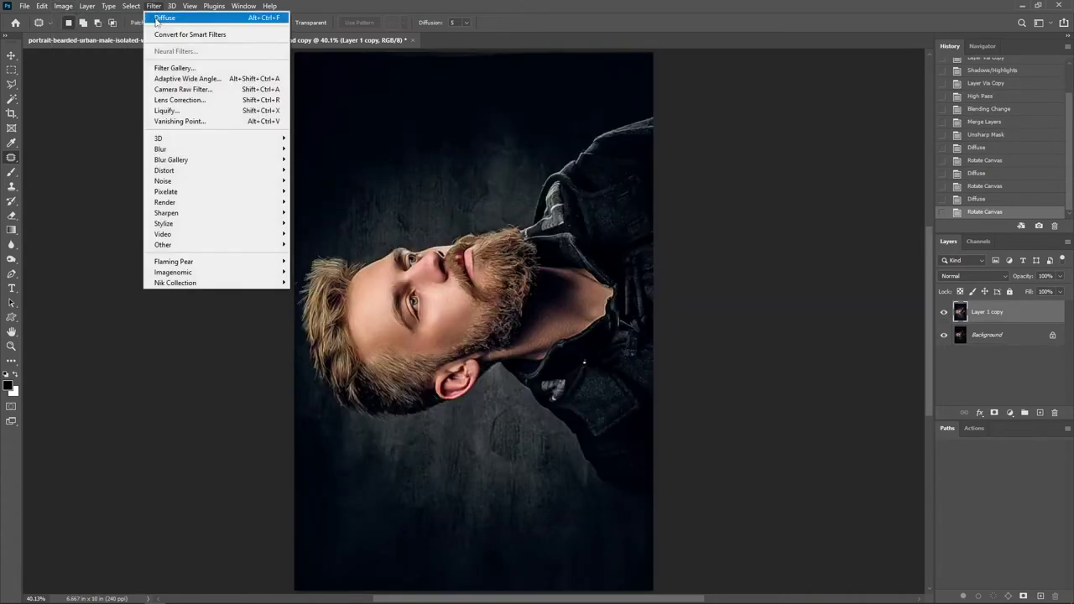
{"action": "key", "text": "Escape"}
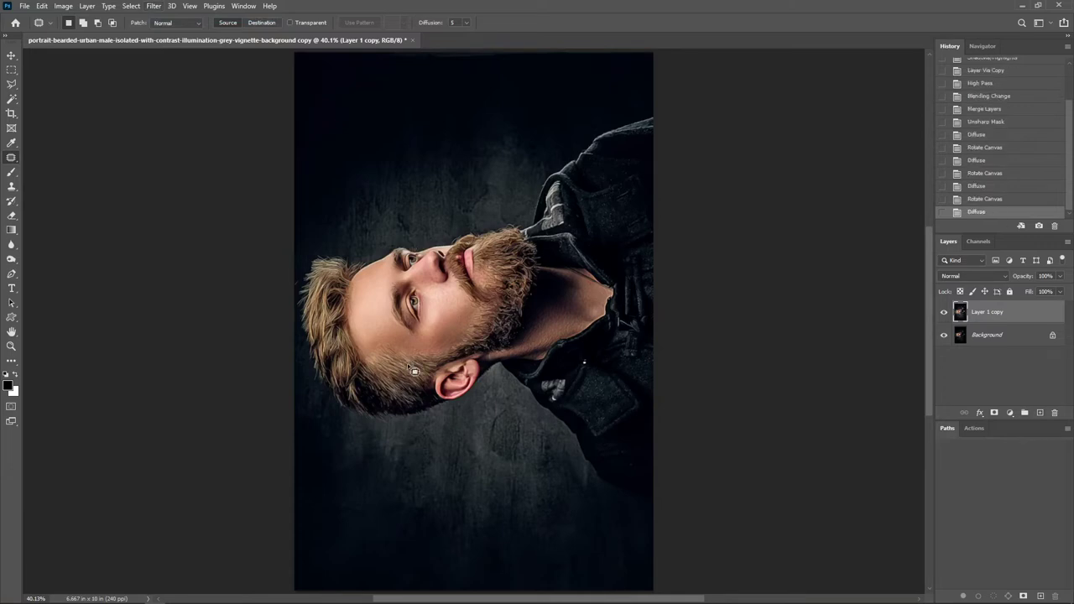
{"action": "left_click", "coordinate": [57, 7]}
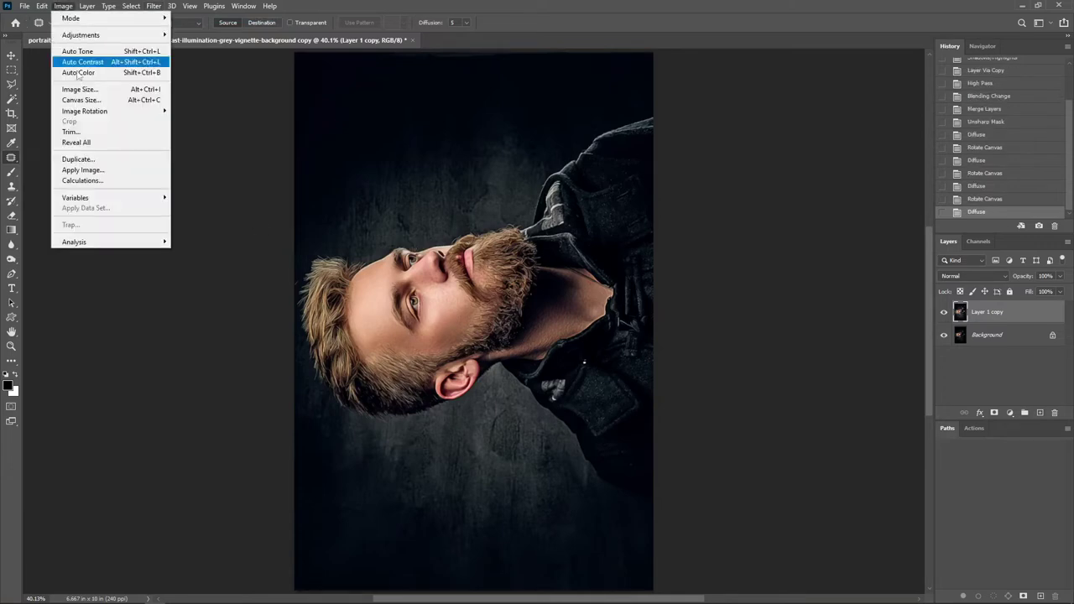
{"action": "left_click", "coordinate": [228, 122]}
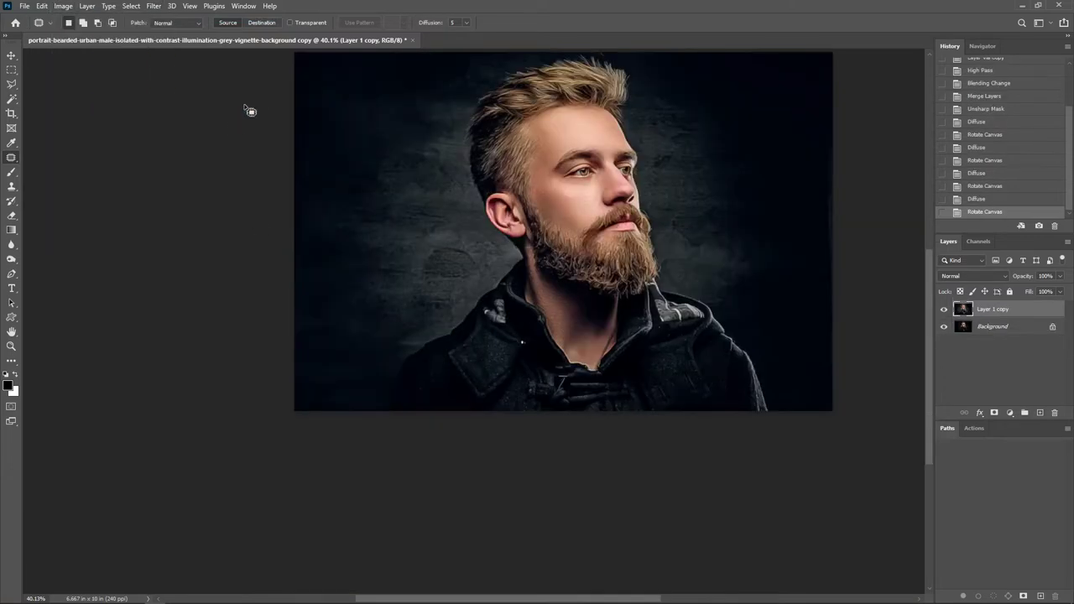
{"action": "left_click", "coordinate": [154, 6]}
{"action": "left_click", "coordinate": [164, 18]}
{"action": "key", "text": "ctrl+0"}
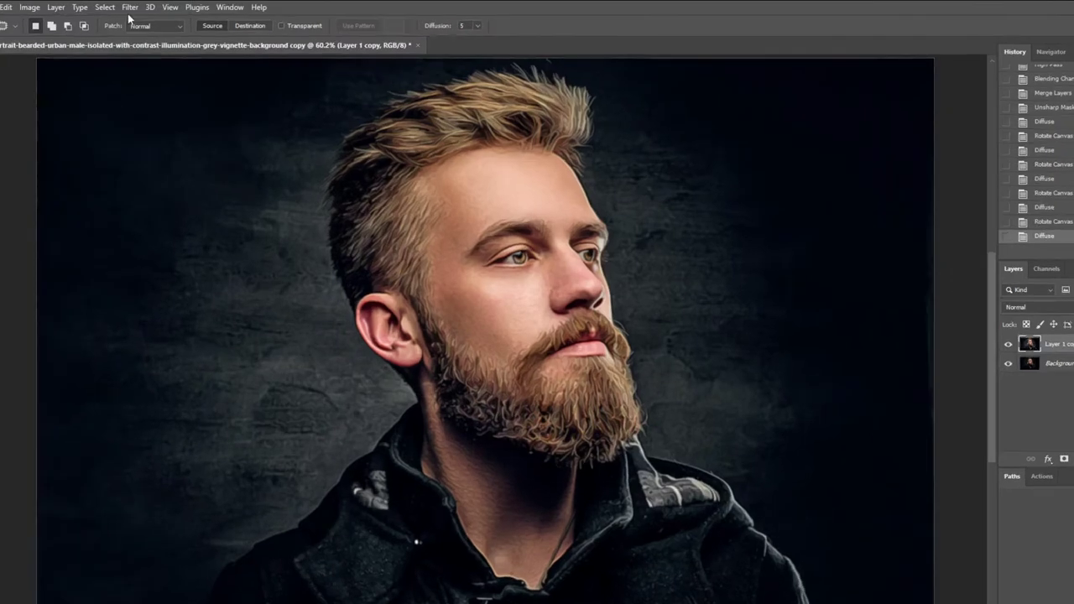
Apply Reduce Noise at strength 10 with preserve details, color noise and sharpen details at 0.
{"action": "left_click", "coordinate": [153, 7]}
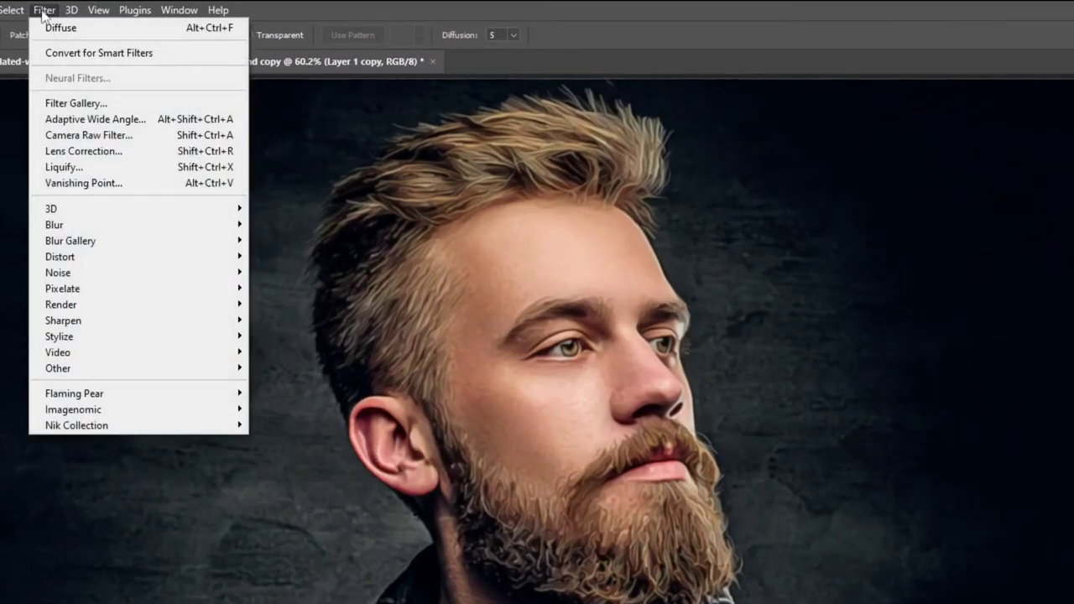
{"action": "mouse_move", "coordinate": [134, 272]}
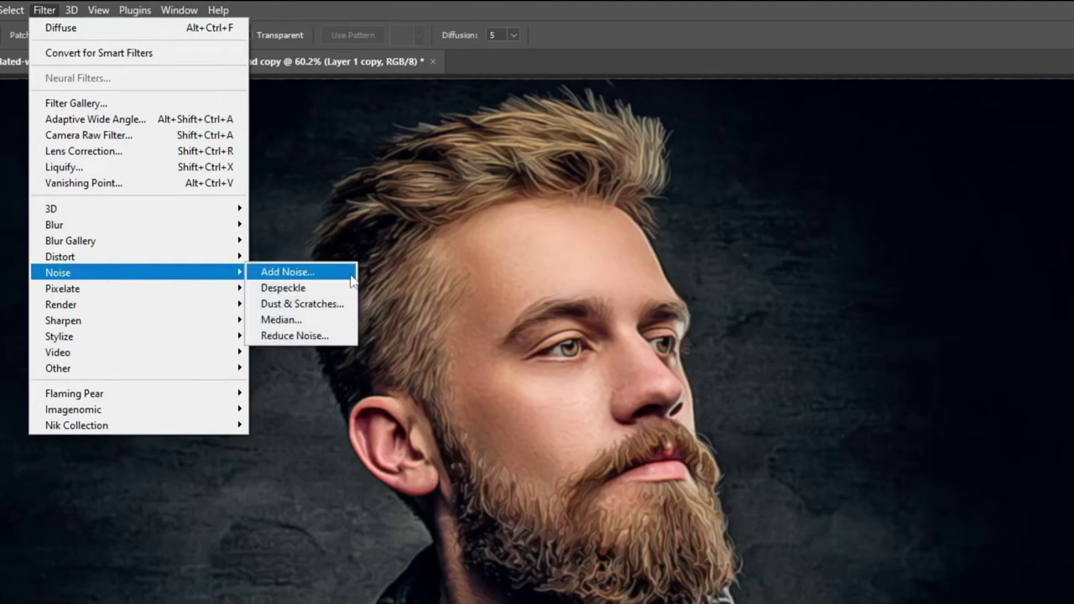
{"action": "left_click", "coordinate": [331, 336]}
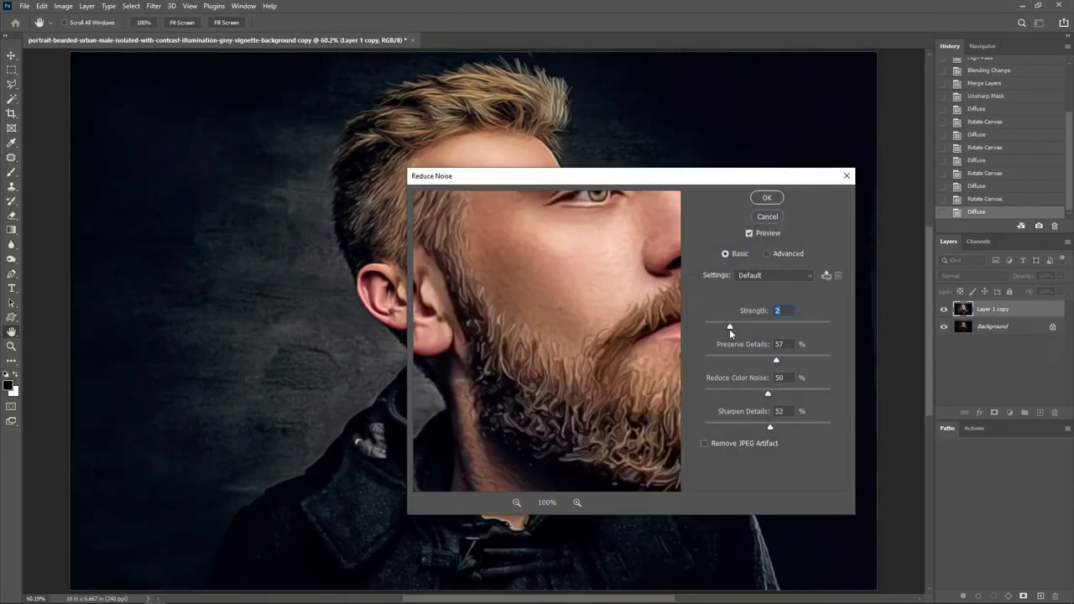
{"action": "left_click_drag", "start_coordinate": [729, 329], "coordinate": [830, 327]}
{"action": "left_click_drag", "start_coordinate": [776, 360], "coordinate": [703, 361]}
{"action": "left_click_drag", "start_coordinate": [767, 394], "coordinate": [705, 394]}
{"action": "left_click_drag", "start_coordinate": [764, 427], "coordinate": [628, 437]}
{"action": "left_click_drag", "start_coordinate": [612, 266], "coordinate": [582, 320]}
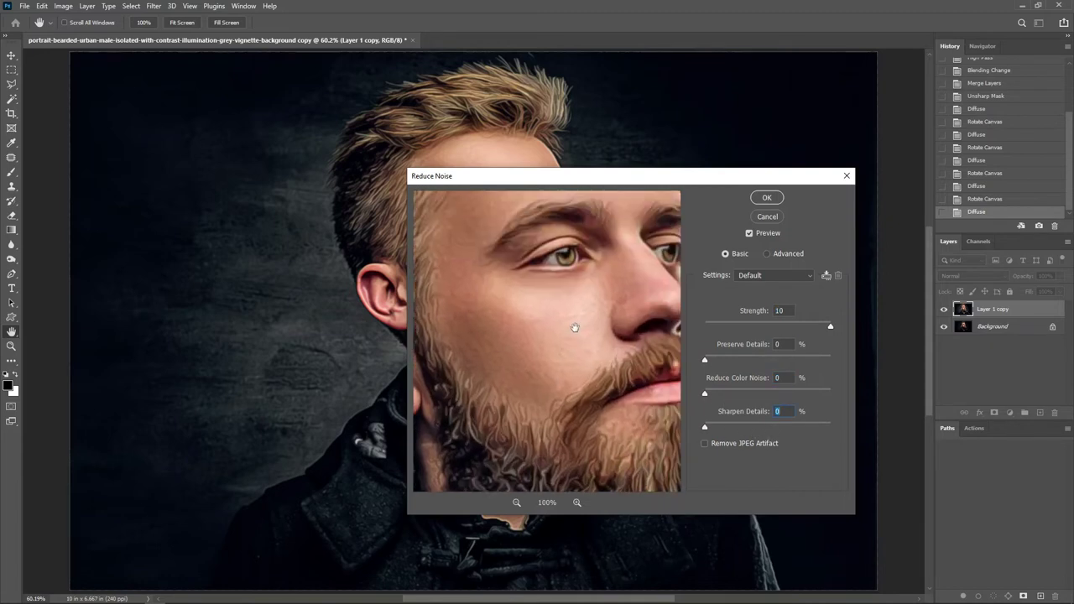
{"action": "left_click_drag", "start_coordinate": [570, 309], "coordinate": [527, 317]}
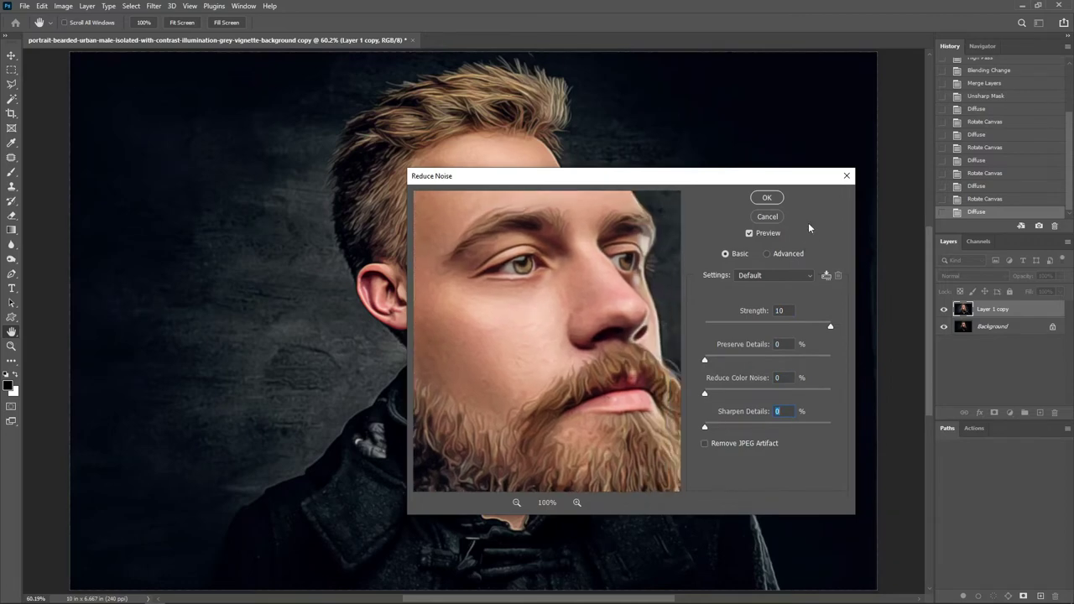
{"action": "left_click", "coordinate": [766, 197]}
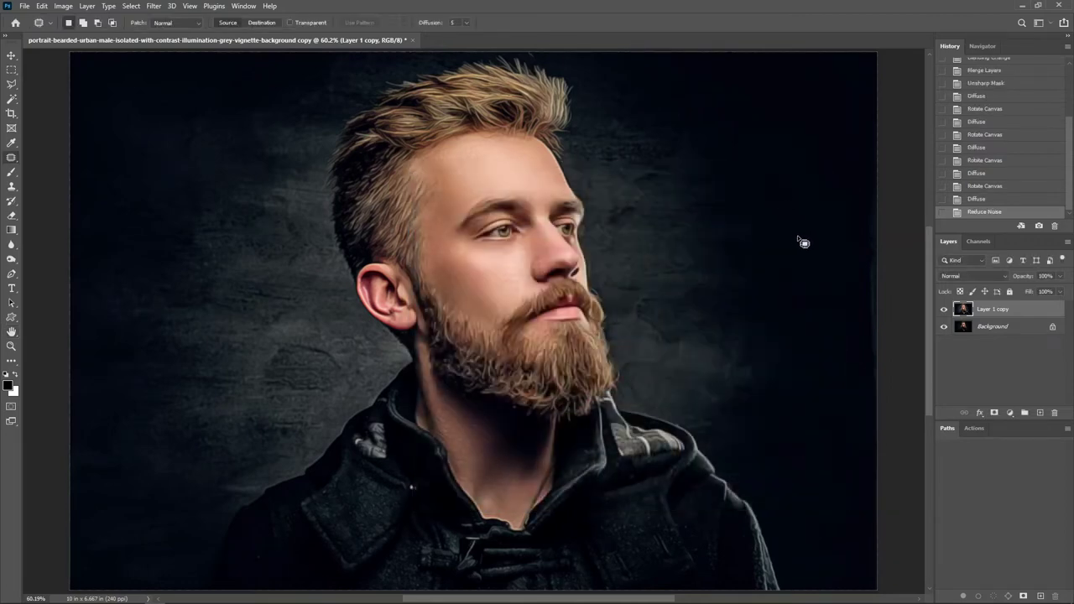
{"action": "left_click", "coordinate": [154, 7]}
{"action": "mouse_move", "coordinate": [140, 321]}
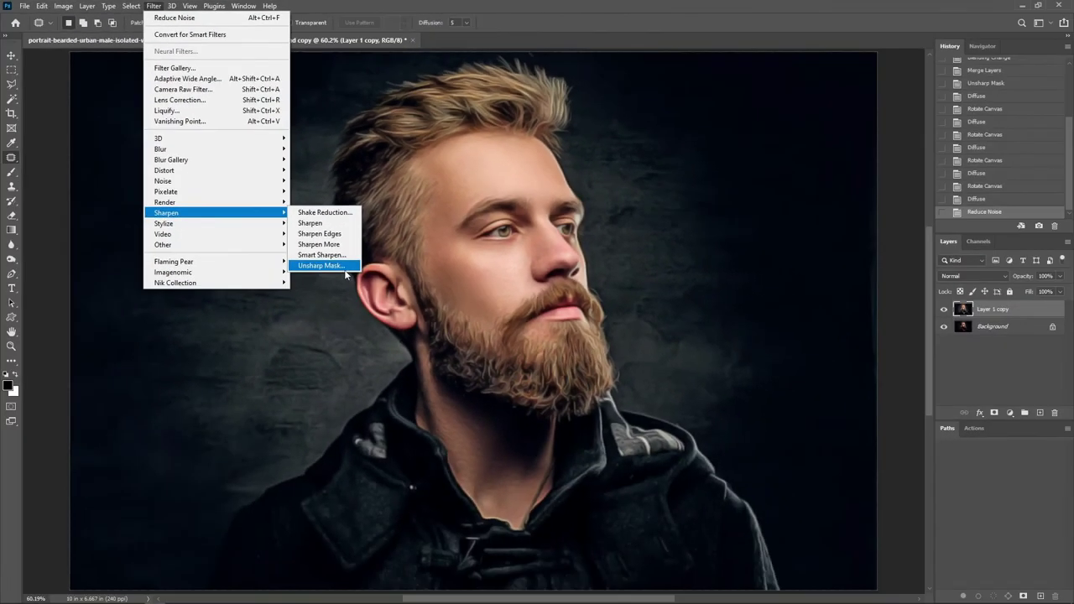
Apply Unsharp Mask at about 90% amount, 2.0-pixel radius and 0 threshold.
{"action": "left_click", "coordinate": [403, 400]}
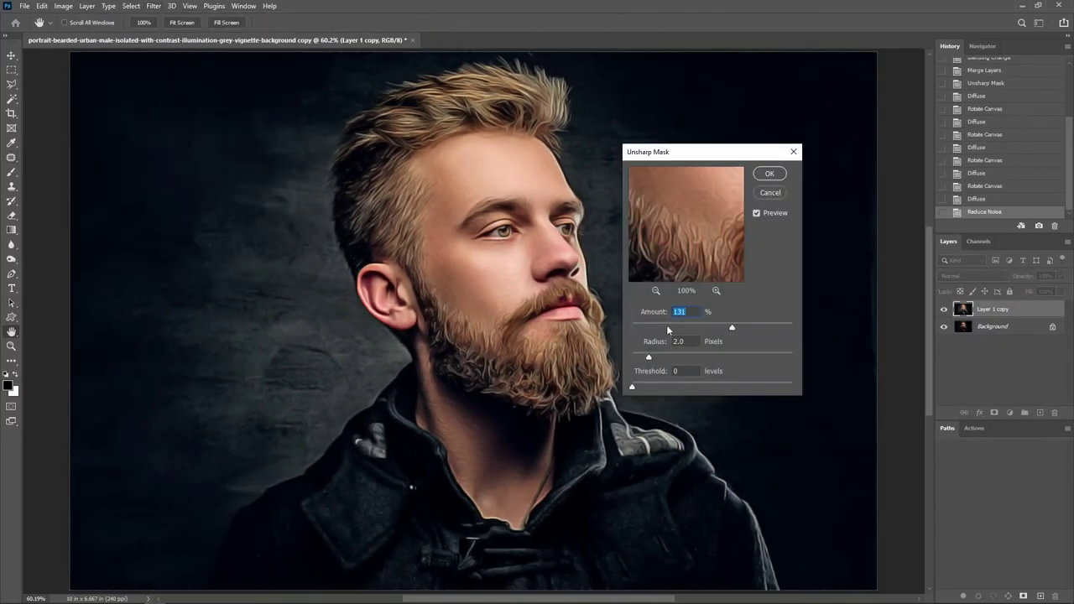
{"action": "left_click_drag", "start_coordinate": [732, 331], "coordinate": [712, 332]}
{"action": "left_click", "coordinate": [770, 175]}
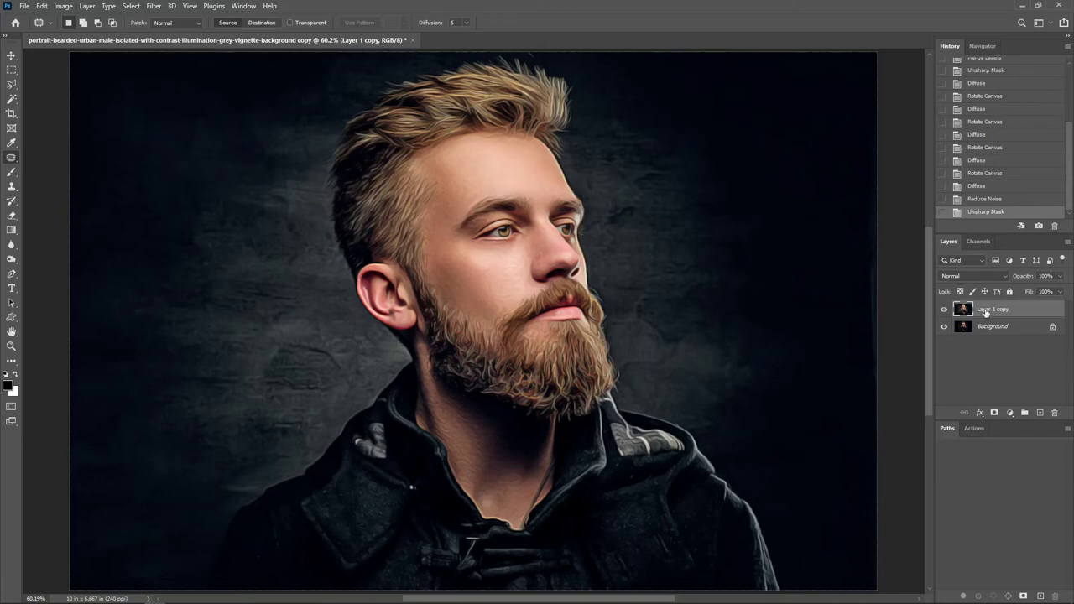
Duplicate the portrait layer, apply a 3-pixel High Pass, and blend it as Overlay.
{"action": "key", "text": "ctrl+j"}
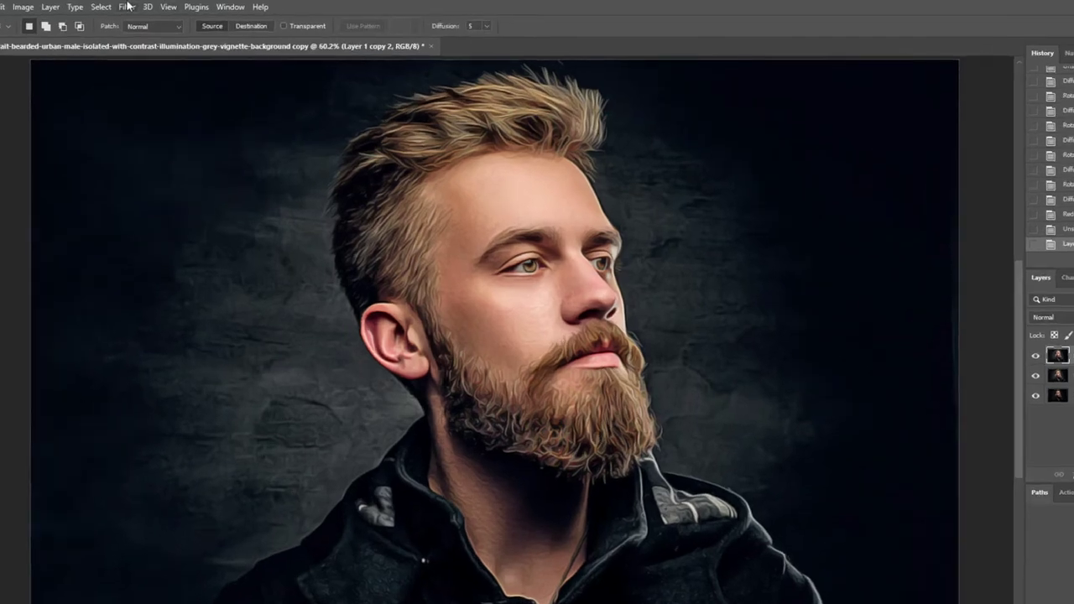
{"action": "left_click", "coordinate": [153, 5]}
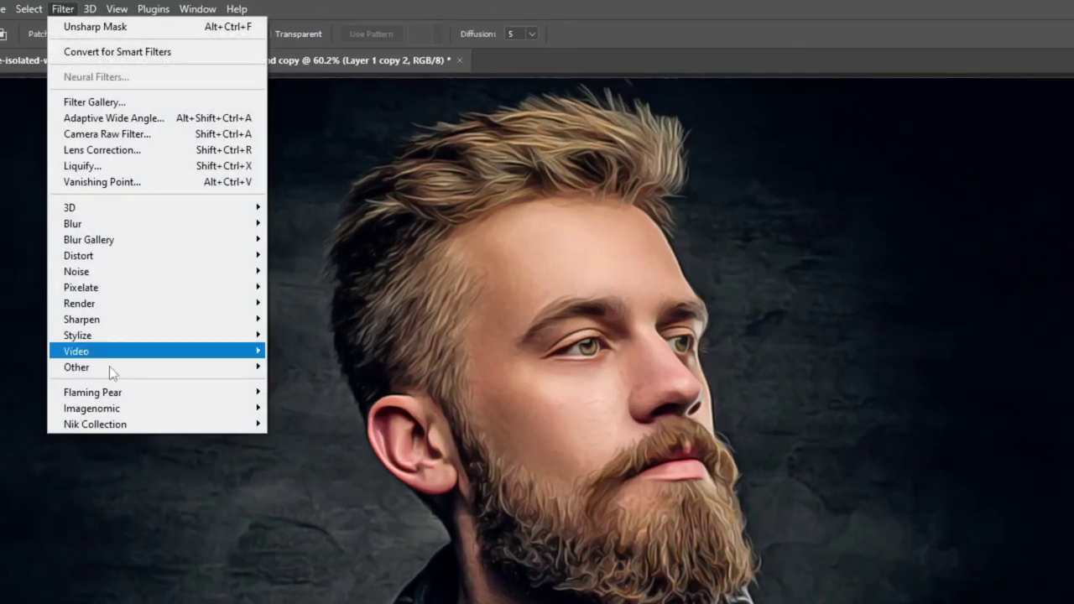
{"action": "left_click", "coordinate": [334, 382]}
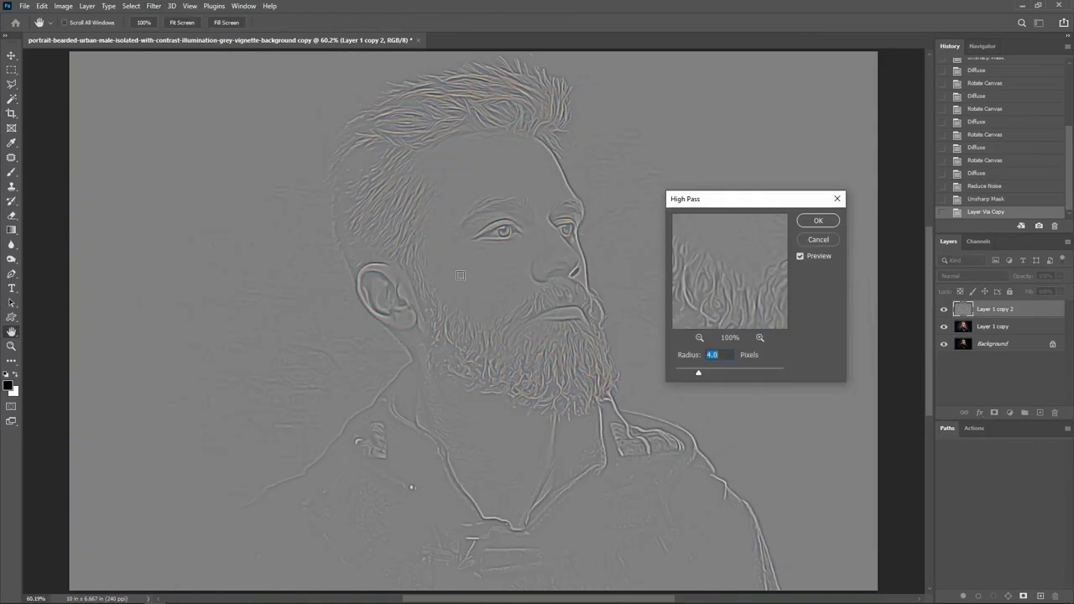
{"action": "type", "text": "3"}
{"action": "key", "text": "Return"}
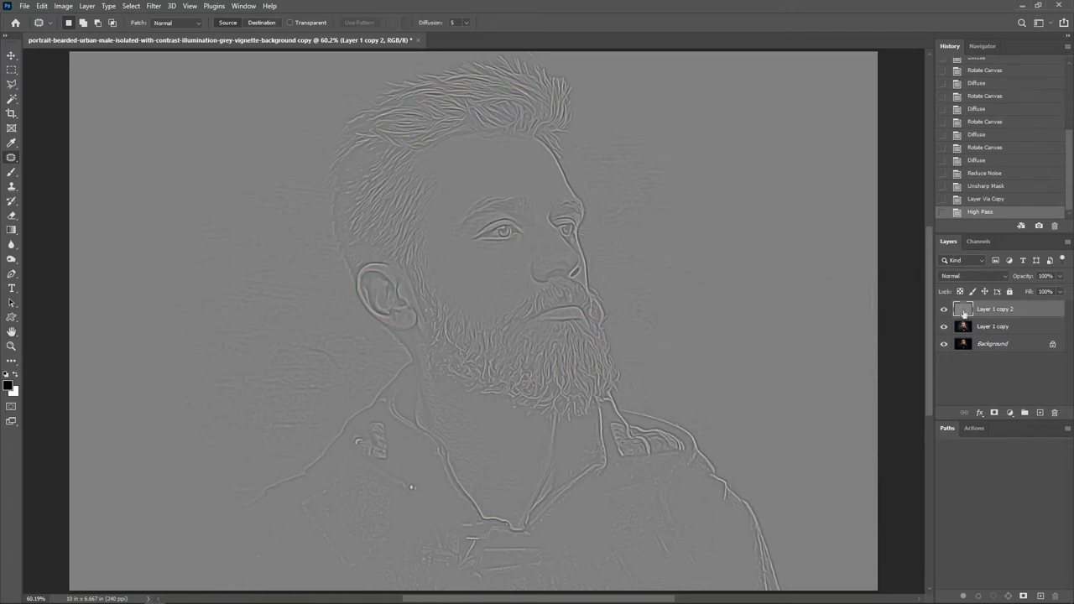
{"action": "left_click", "coordinate": [985, 277]}
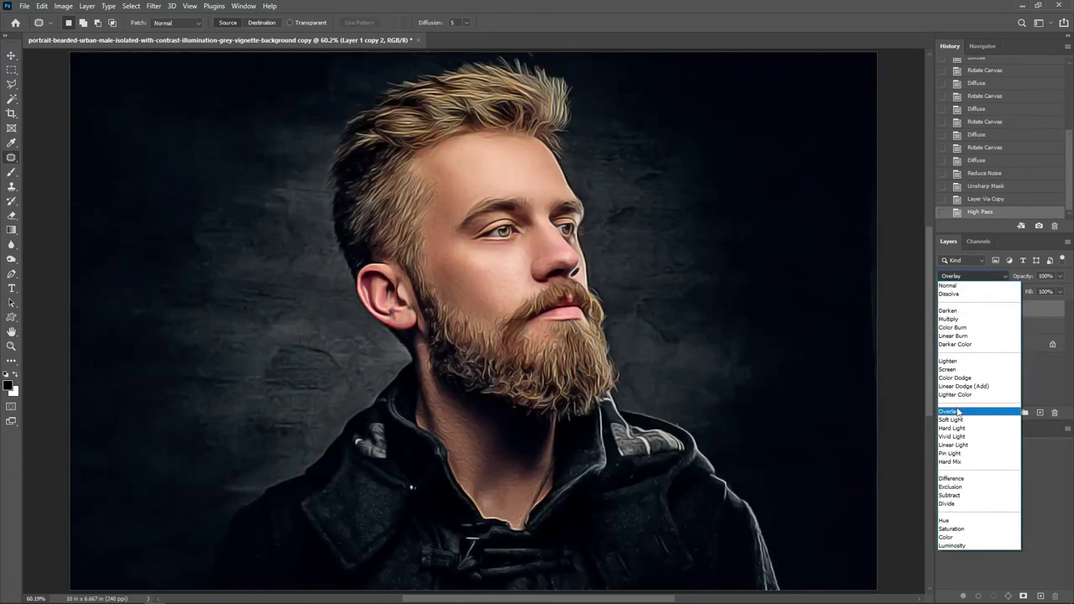
{"action": "left_click", "coordinate": [981, 411]}
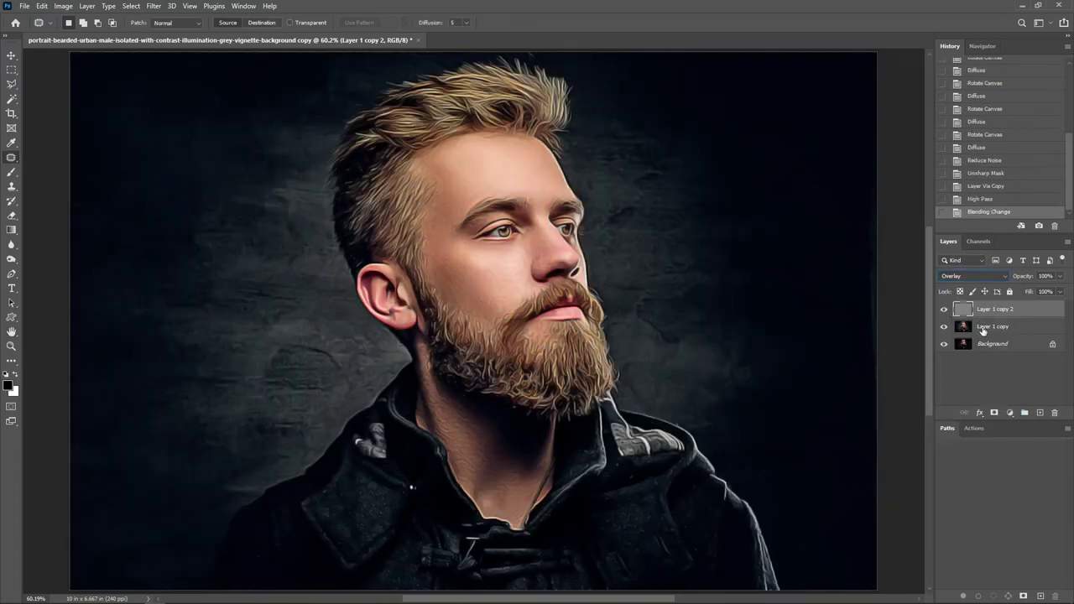
{"action": "left_click", "coordinate": [974, 389]}
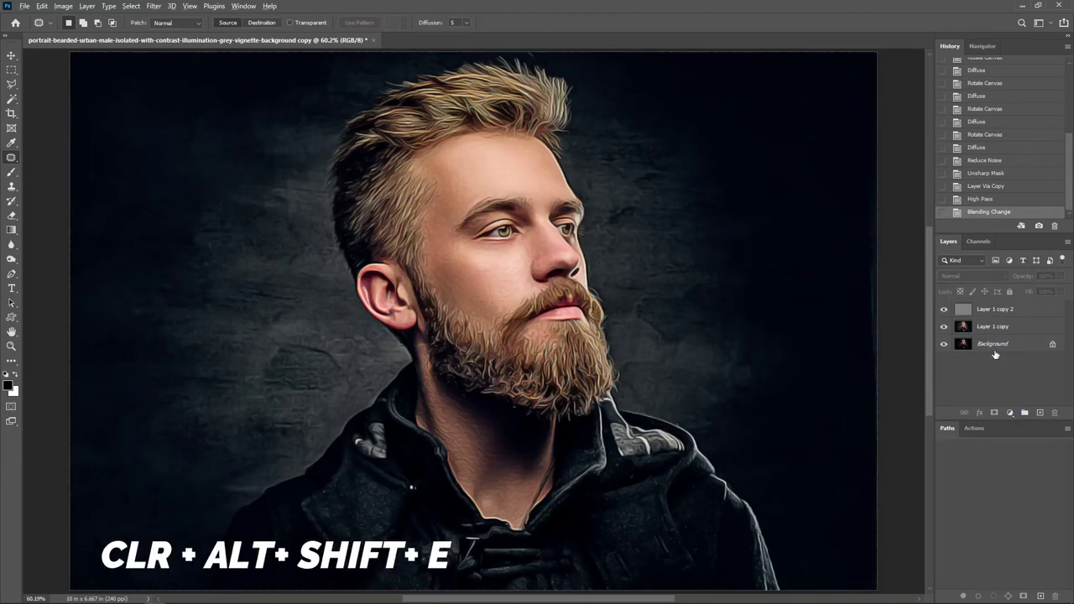
Stamp all visible layers into a new top layer, then cancel the Export As dialog.
{"action": "key", "text": "ctrl+alt+shift+e"}
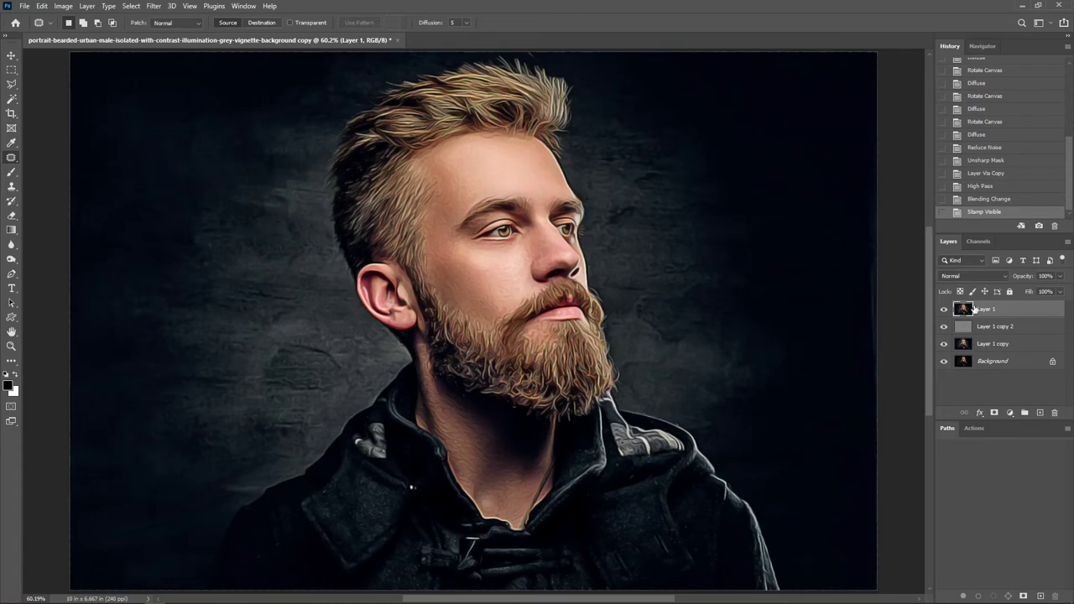
{"action": "key", "text": "ctrl+alt+shift+w"}
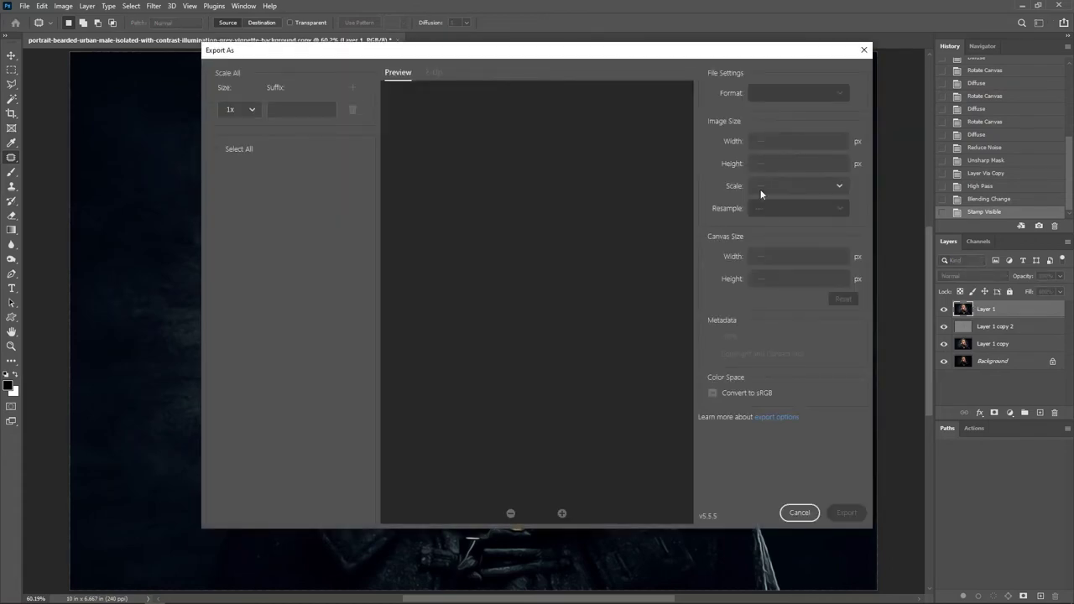
{"action": "left_click", "coordinate": [799, 512]}
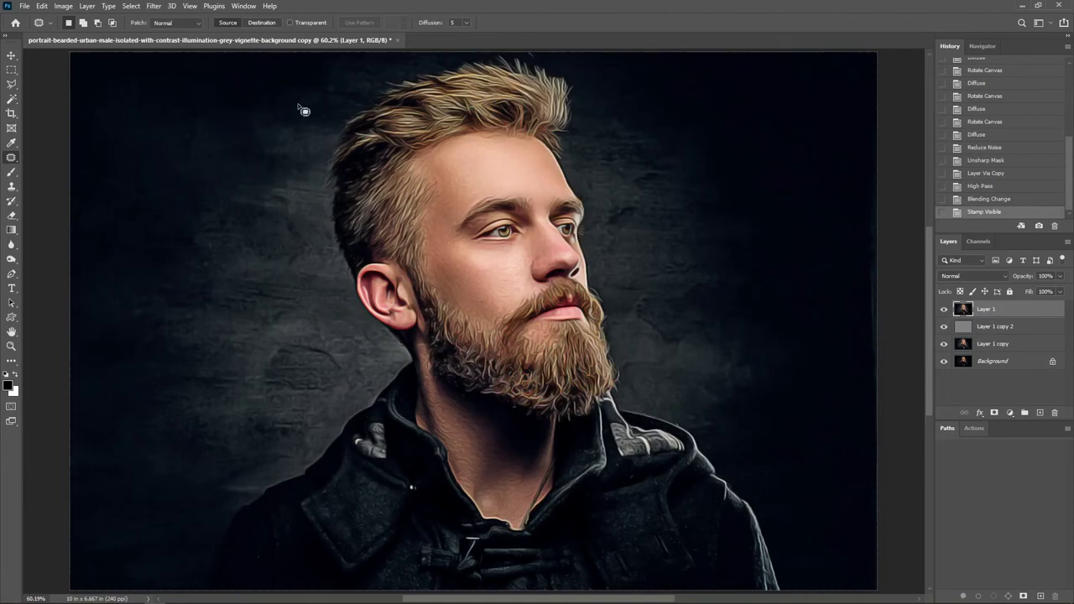
Drop Layer 1's opacity to about 30% and create an empty Layer 2 above it.
{"action": "left_click", "coordinate": [65, 10]}
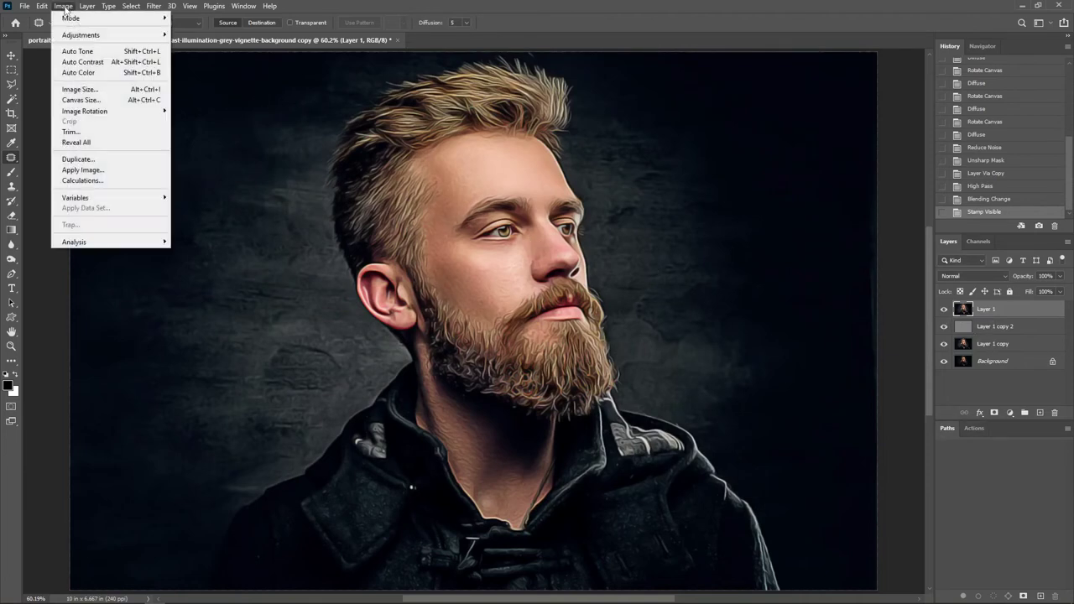
{"action": "left_click", "coordinate": [77, 52]}
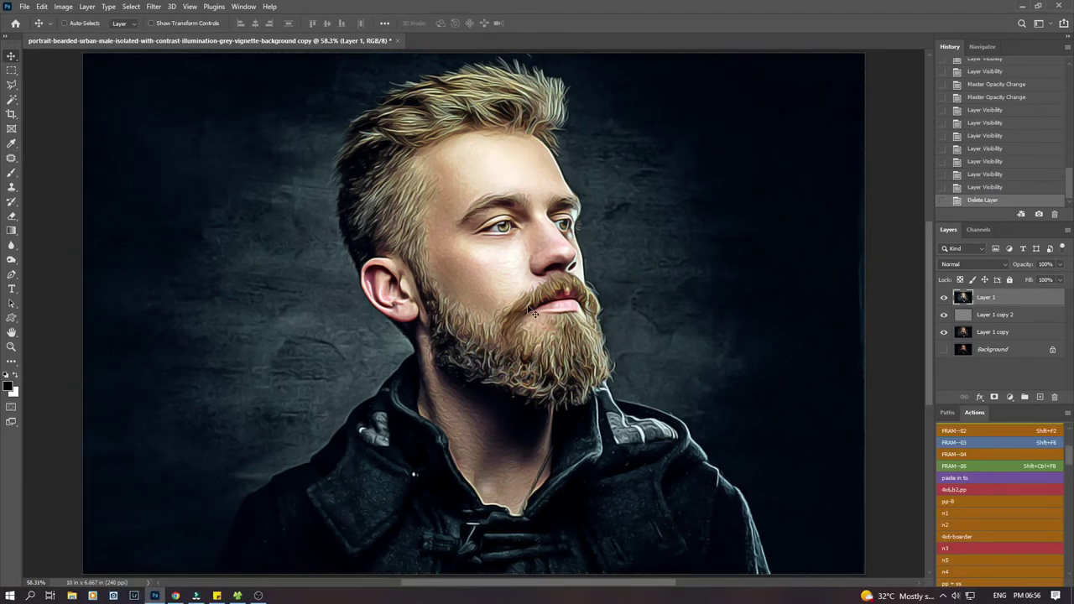
{"action": "left_click", "coordinate": [1061, 264]}
{"action": "left_click", "coordinate": [1025, 279]}
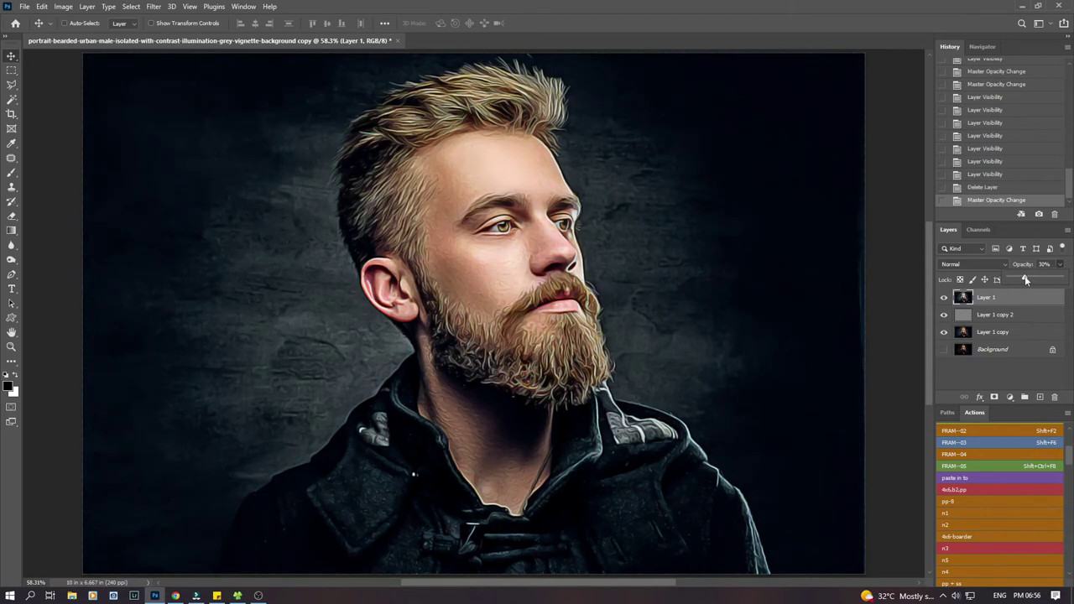
{"action": "left_click", "coordinate": [889, 270]}
{"action": "left_click", "coordinate": [1038, 399]}
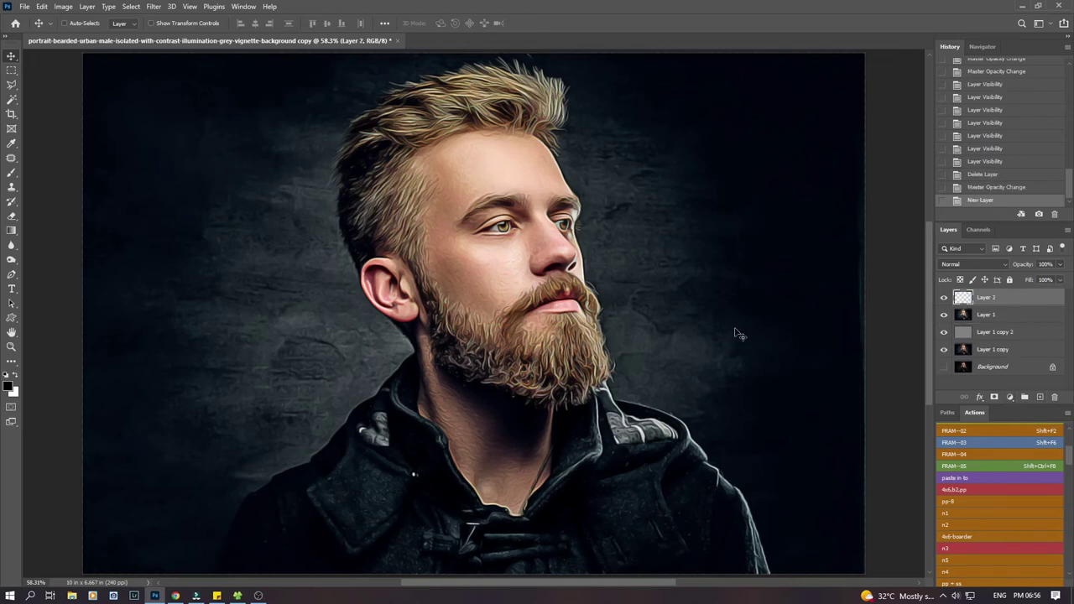
With the Brush tool, set the foreground colour to bright yellow (#e5e71a).
{"action": "key", "text": "b"}
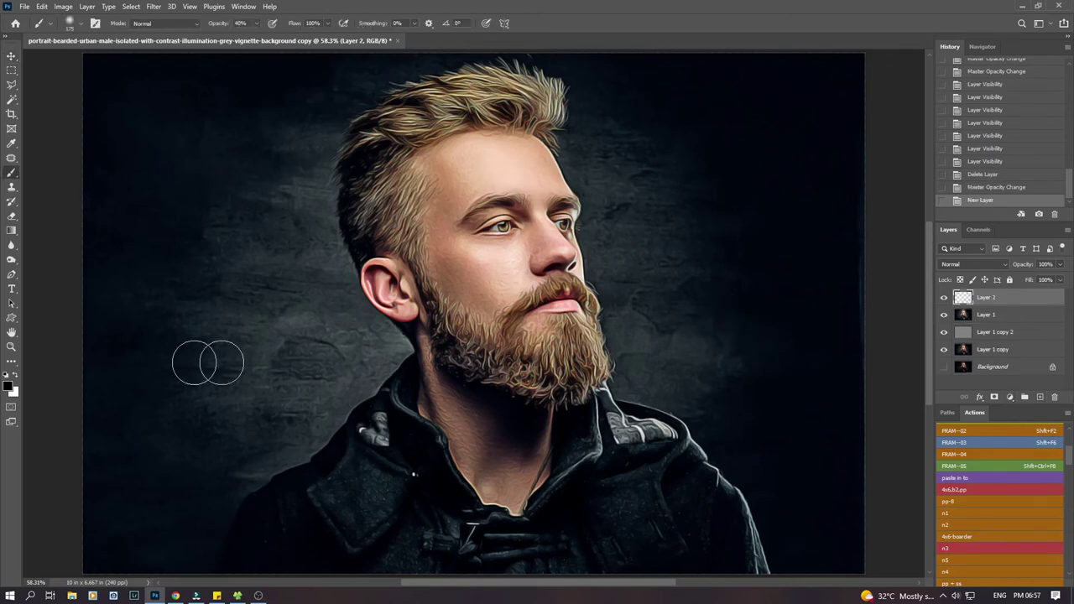
{"action": "left_click", "coordinate": [10, 386]}
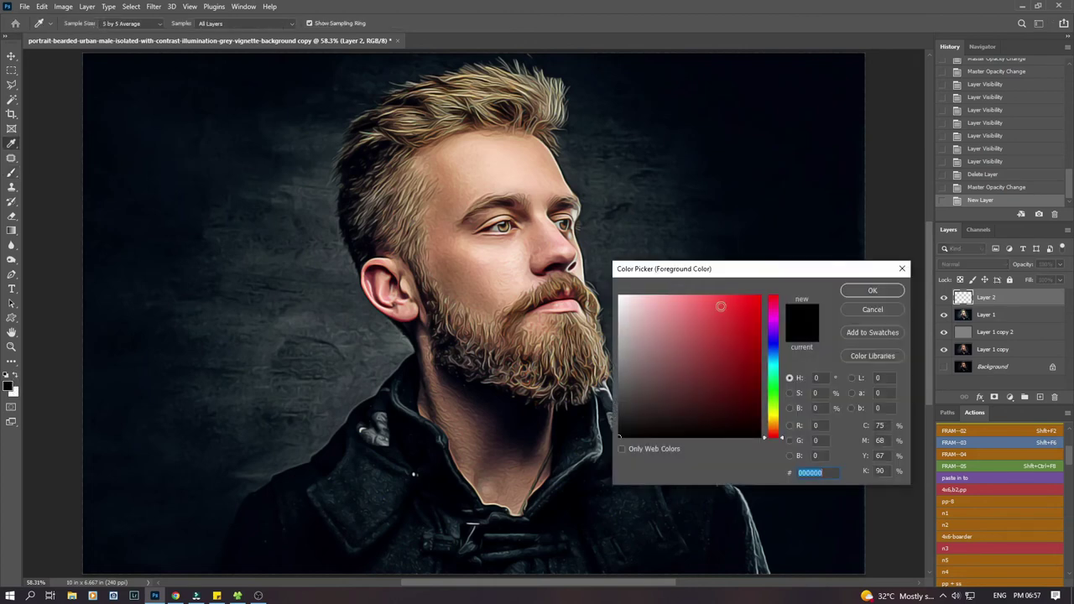
{"action": "left_click_drag", "start_coordinate": [779, 432], "coordinate": [777, 417]}
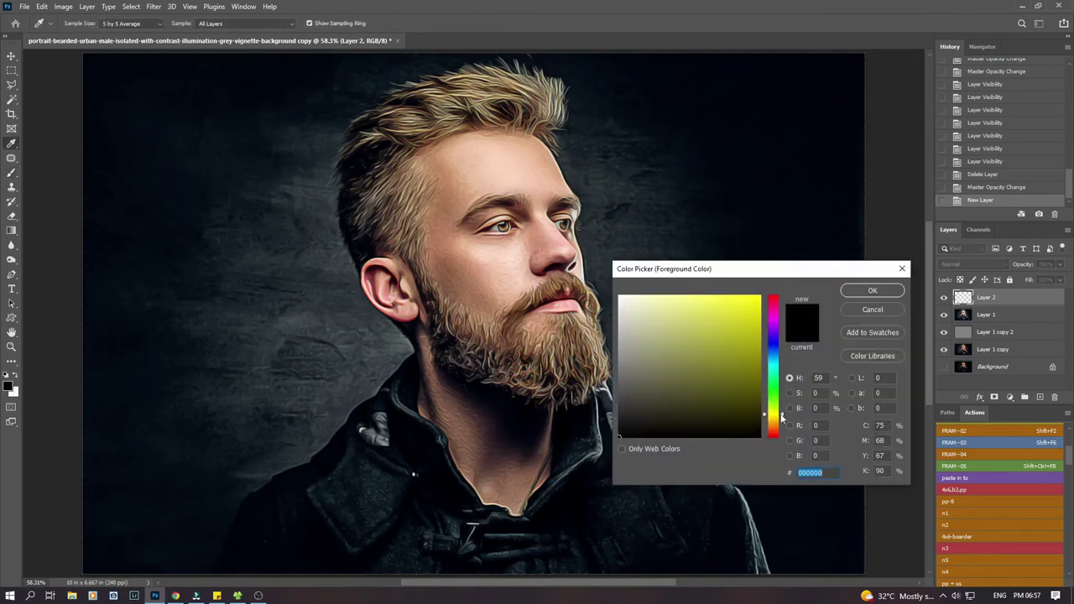
{"action": "left_click_drag", "start_coordinate": [781, 417], "coordinate": [781, 414]}
{"action": "left_click_drag", "start_coordinate": [746, 298], "coordinate": [744, 308]}
{"action": "left_click", "coordinate": [873, 291]}
{"action": "key", "text": "b"}
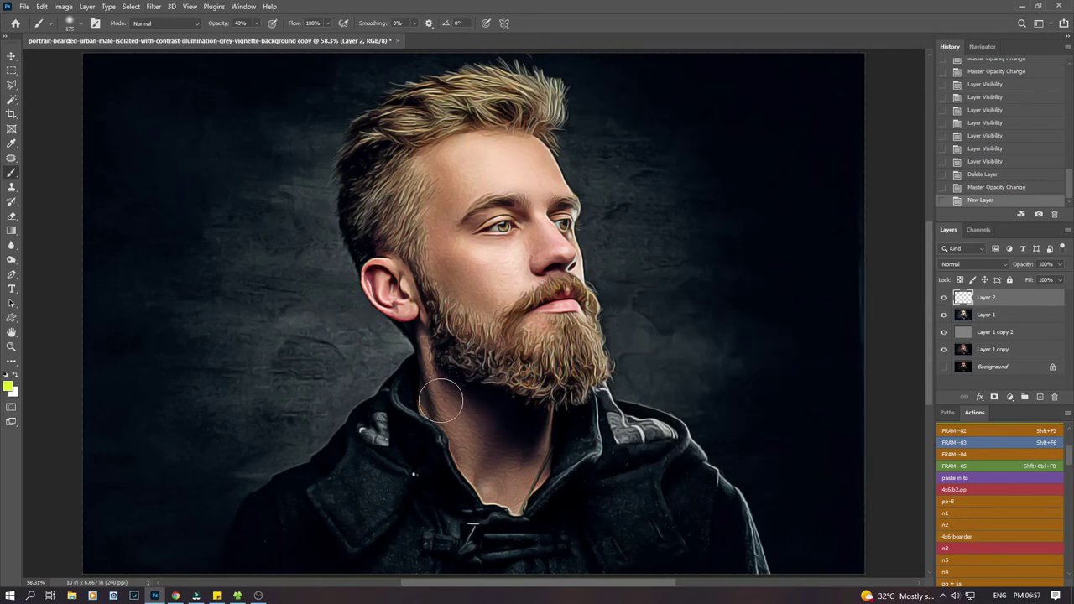
Enlarge the soft brush to about 2200 px while zooming out to see the whole photo.
{"action": "key", "text": "bracketright"}
{"action": "key", "text": "bracketright"}
{"action": "key", "text": "bracketright"}
{"action": "key", "text": "bracketright"}
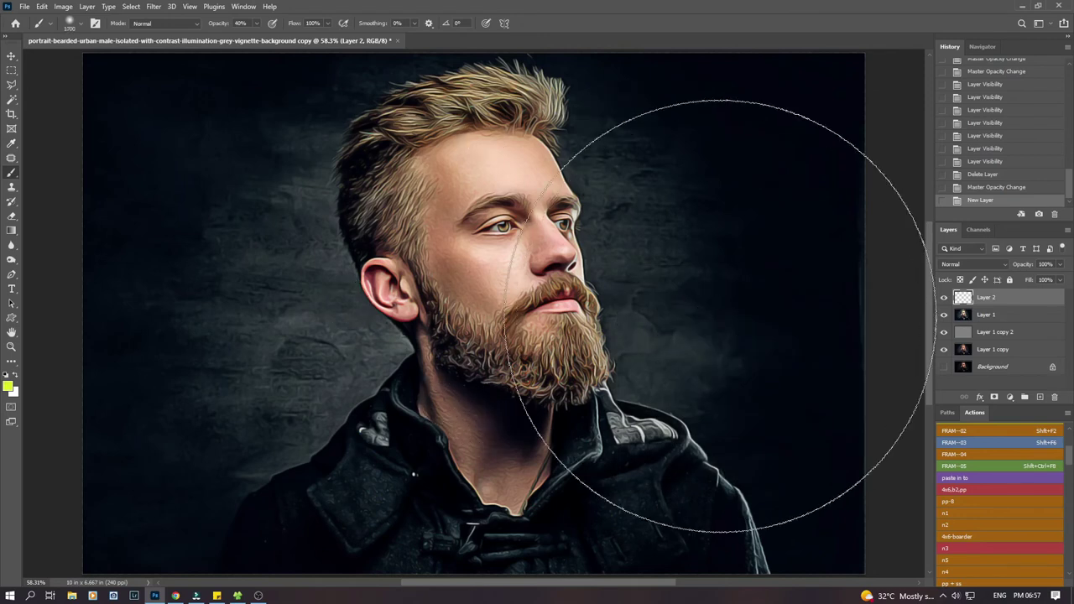
{"action": "key", "text": "bracketright"}
{"action": "key", "text": "ctrl+minus"}
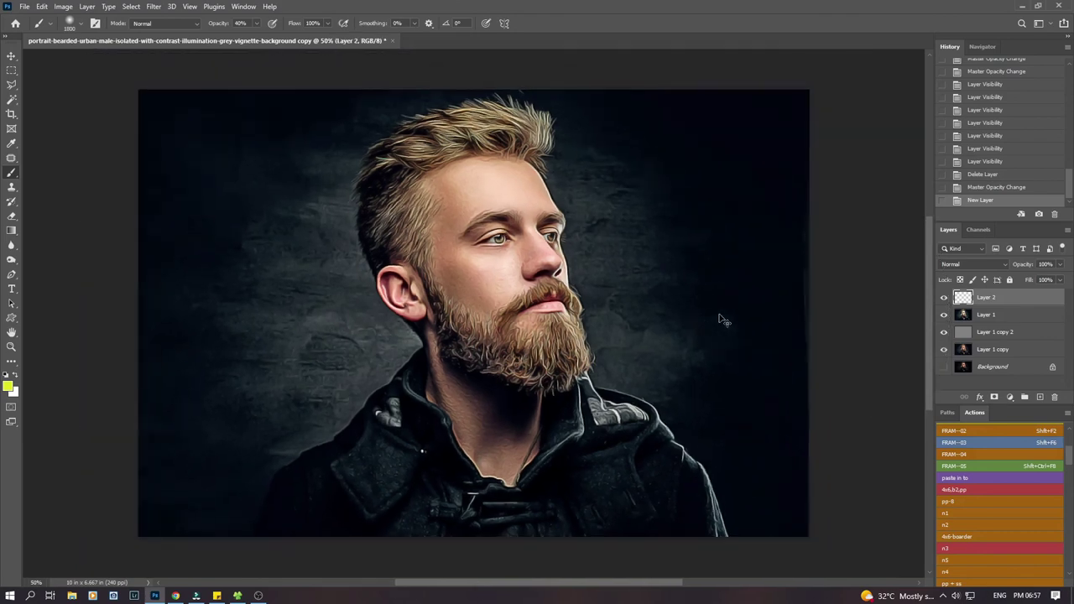
{"action": "key", "text": "ctrl+minus"}
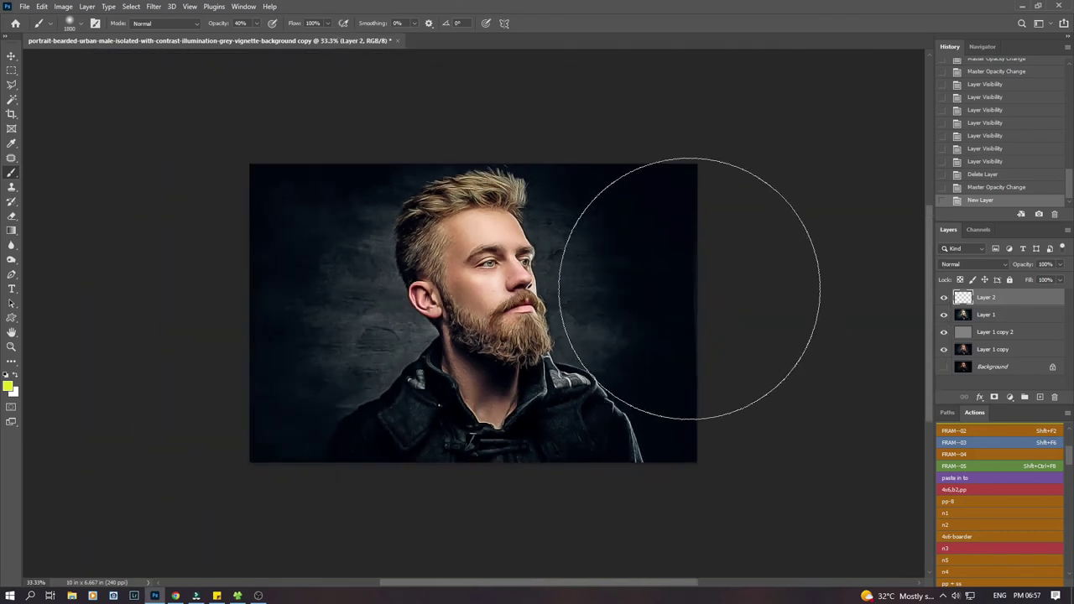
{"action": "key", "text": "bracketright"}
{"action": "key", "text": "bracketright"}
{"action": "key", "text": "bracketright"}
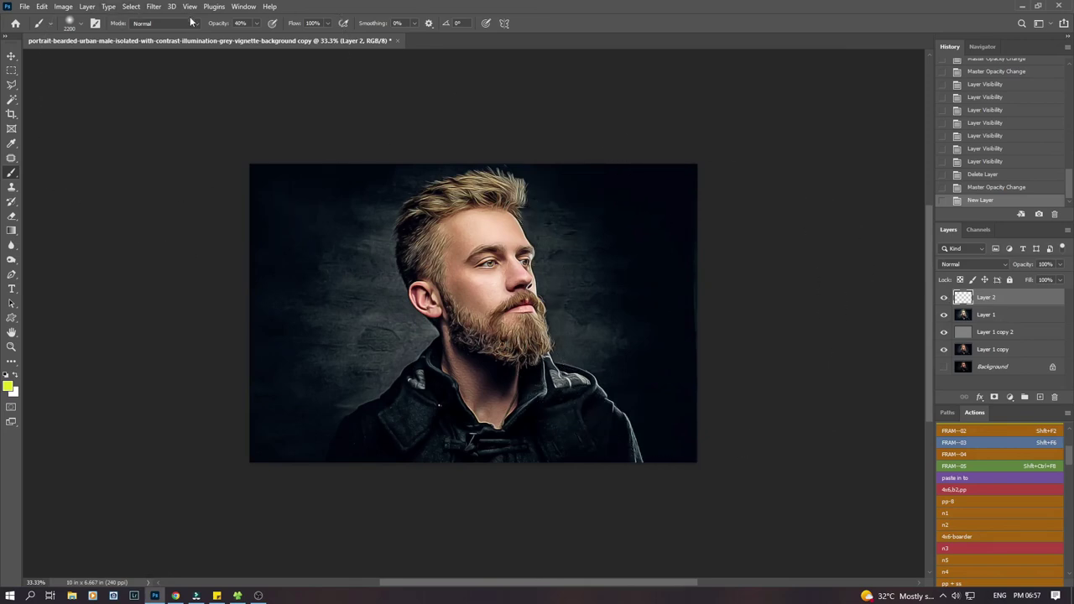
At 100% brush opacity, dab a yellow glow on the right, then switch the colour to red (#e71a1a).
{"action": "left_click_drag", "start_coordinate": [255, 36], "coordinate": [302, 40]}
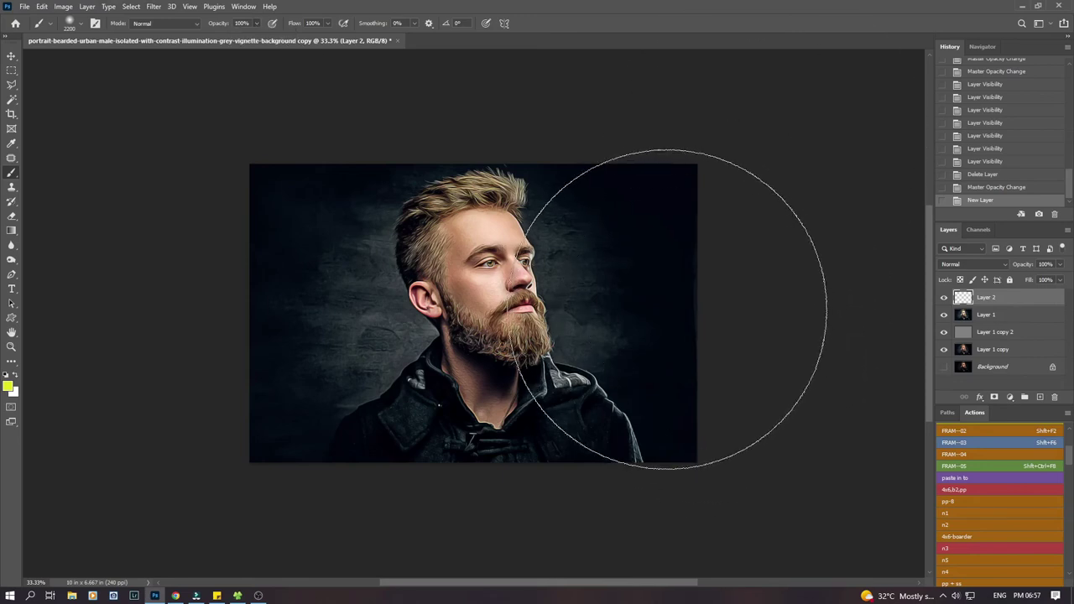
{"action": "left_click", "coordinate": [669, 308]}
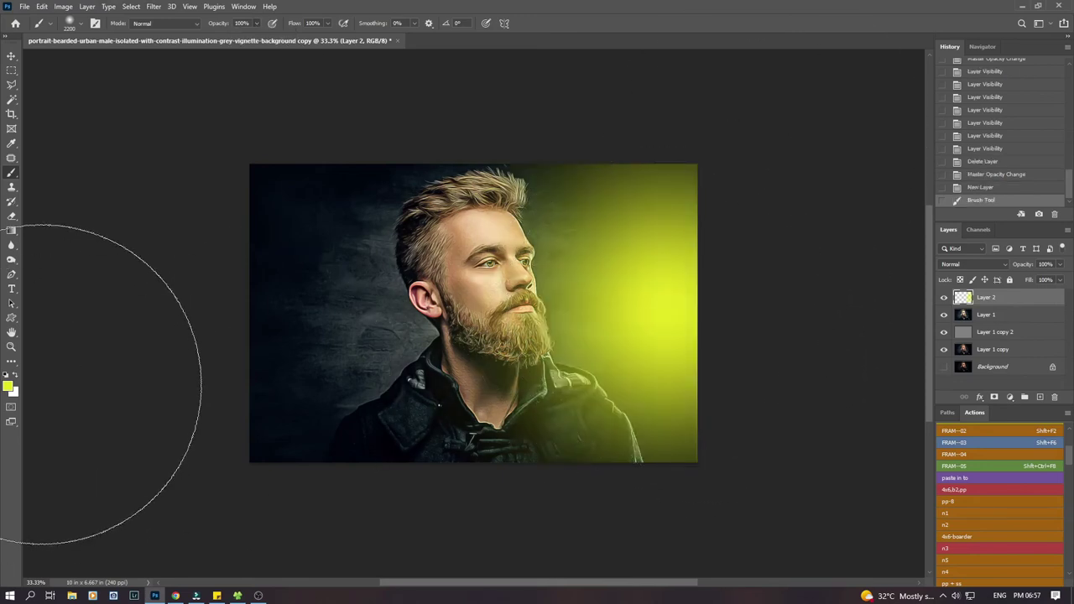
{"action": "left_click", "coordinate": [9, 387]}
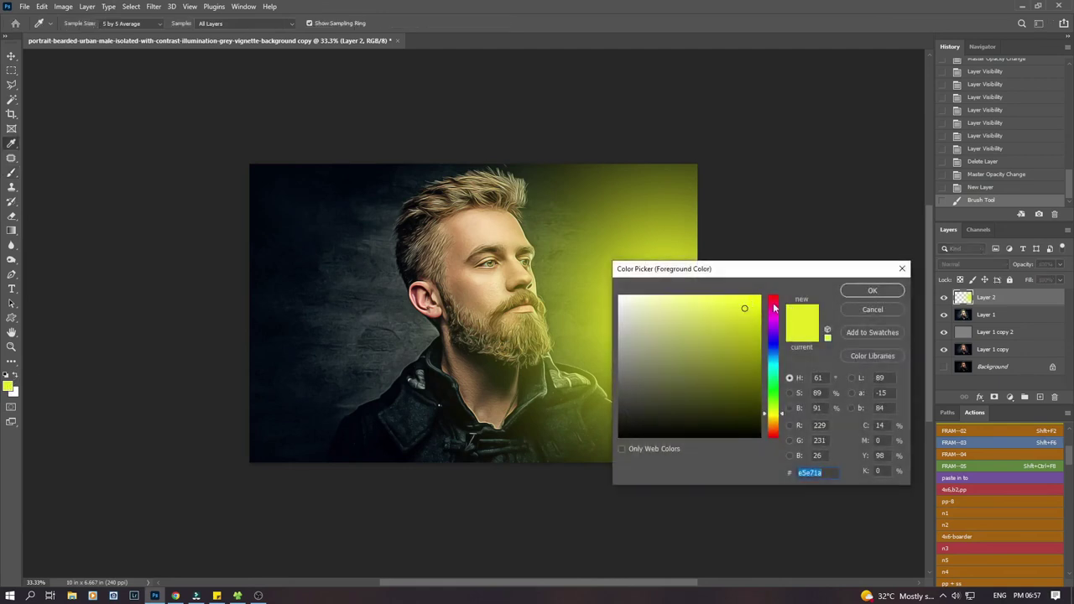
{"action": "left_click", "coordinate": [773, 299]}
{"action": "left_click", "coordinate": [871, 290]}
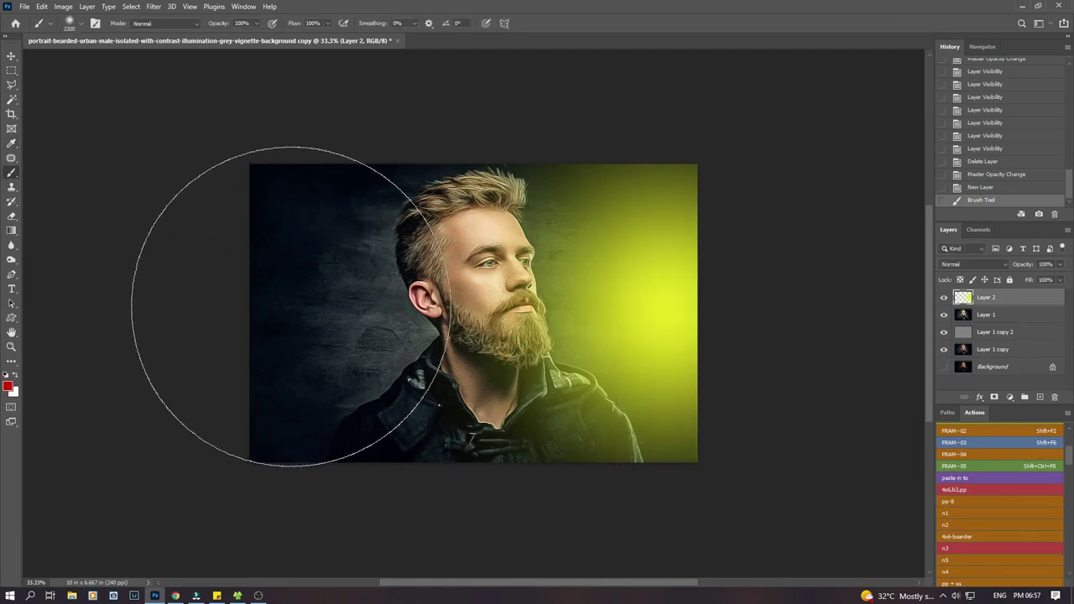
Paint a soft red glow on the portrait's left side, redoing the first stroke.
{"action": "left_click", "coordinate": [283, 302]}
{"action": "key", "text": "ctrl+z"}
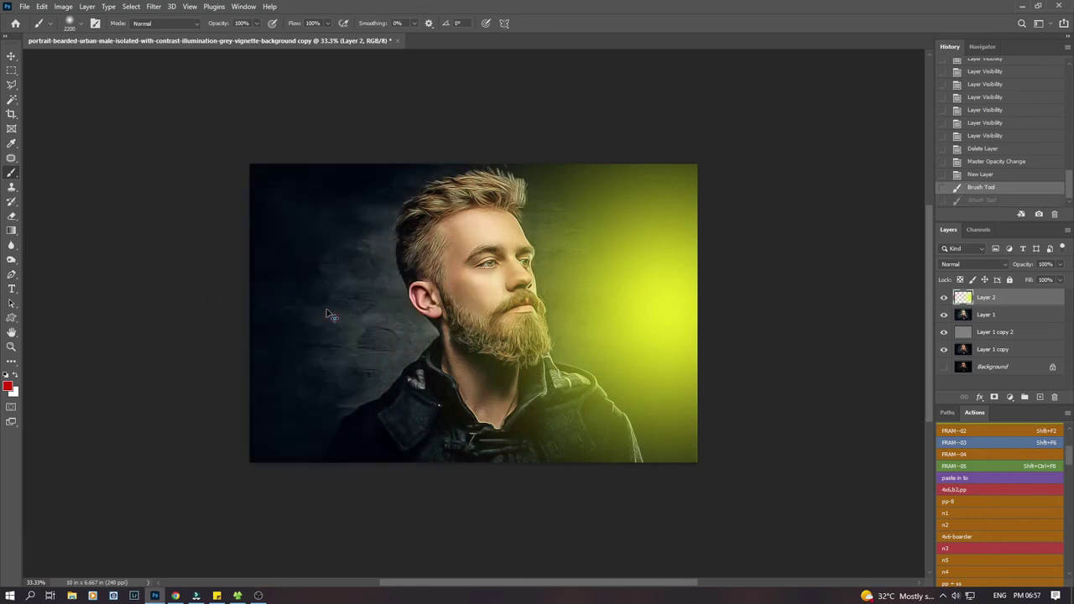
{"action": "left_click", "coordinate": [348, 306]}
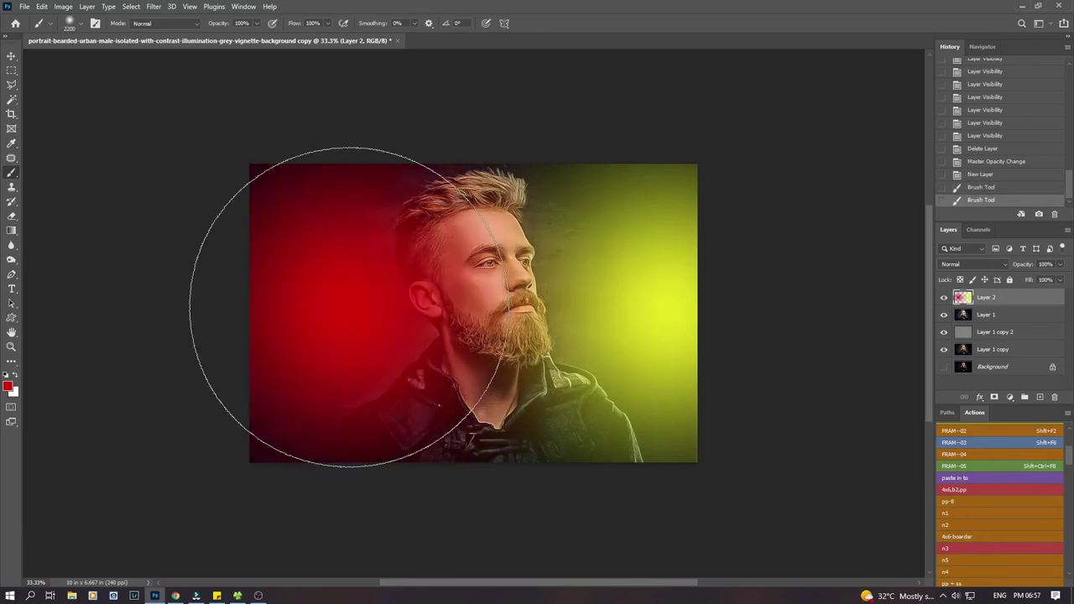
{"action": "left_click", "coordinate": [12, 55]}
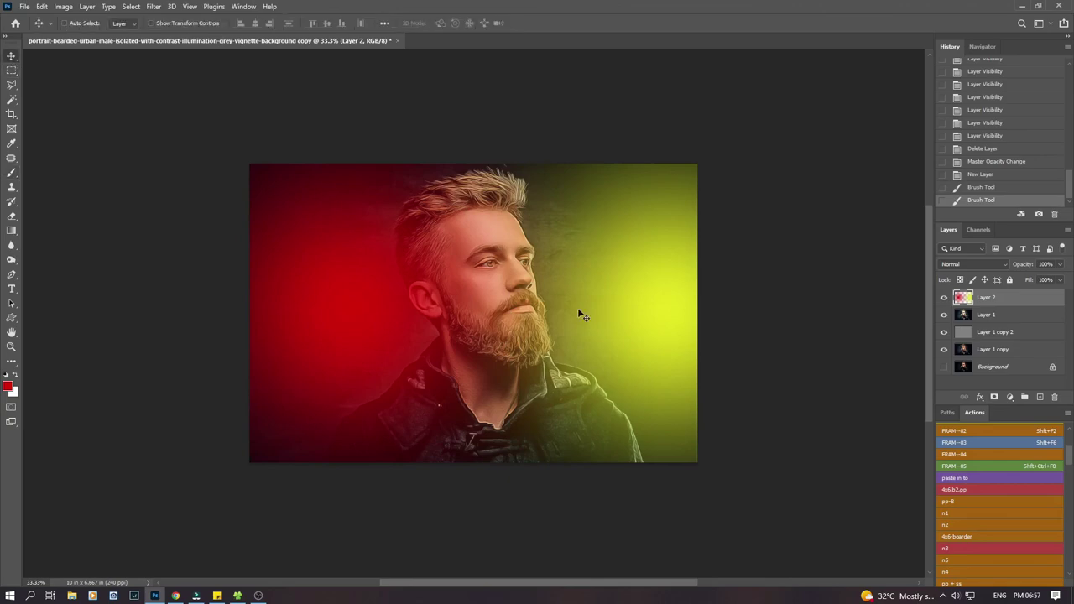
{"action": "key", "text": "ctrl+0"}
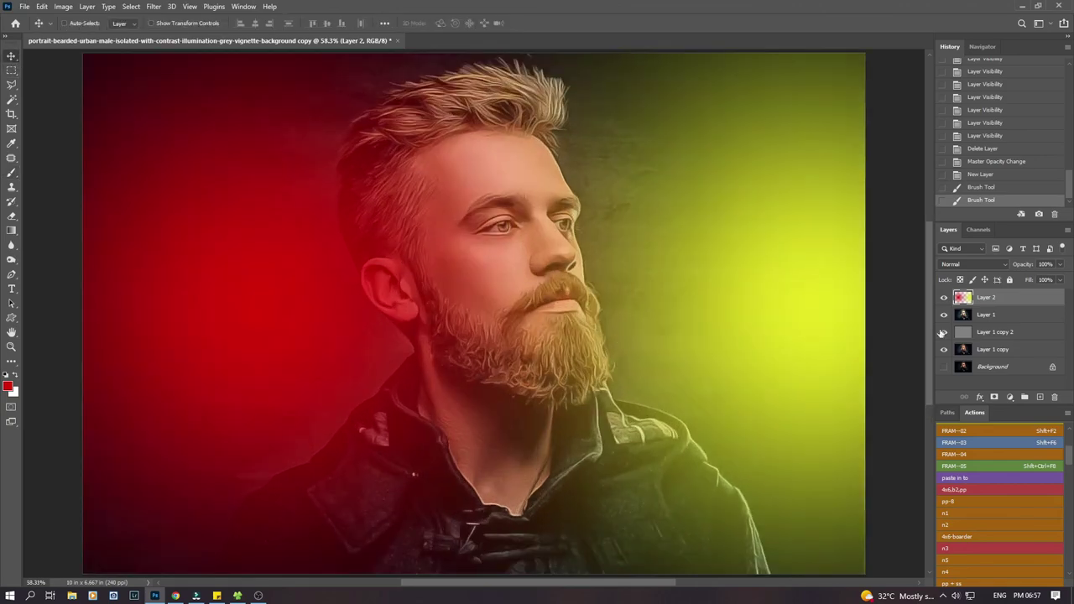
Set Layer 2's blend mode to Soft Light and its opacity to 50%.
{"action": "left_click", "coordinate": [1002, 262]}
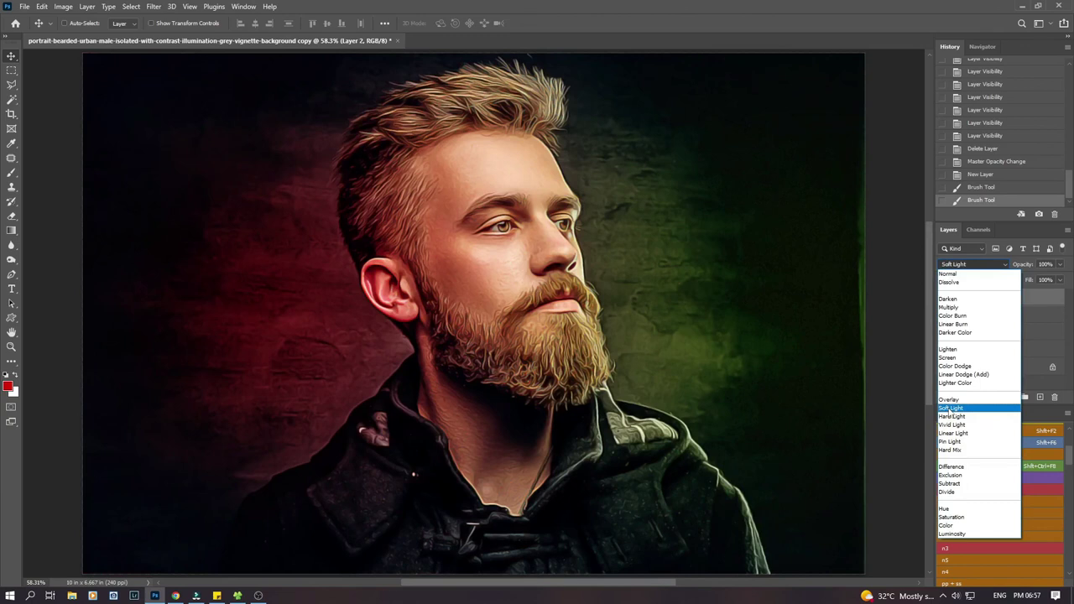
{"action": "left_click", "coordinate": [950, 408]}
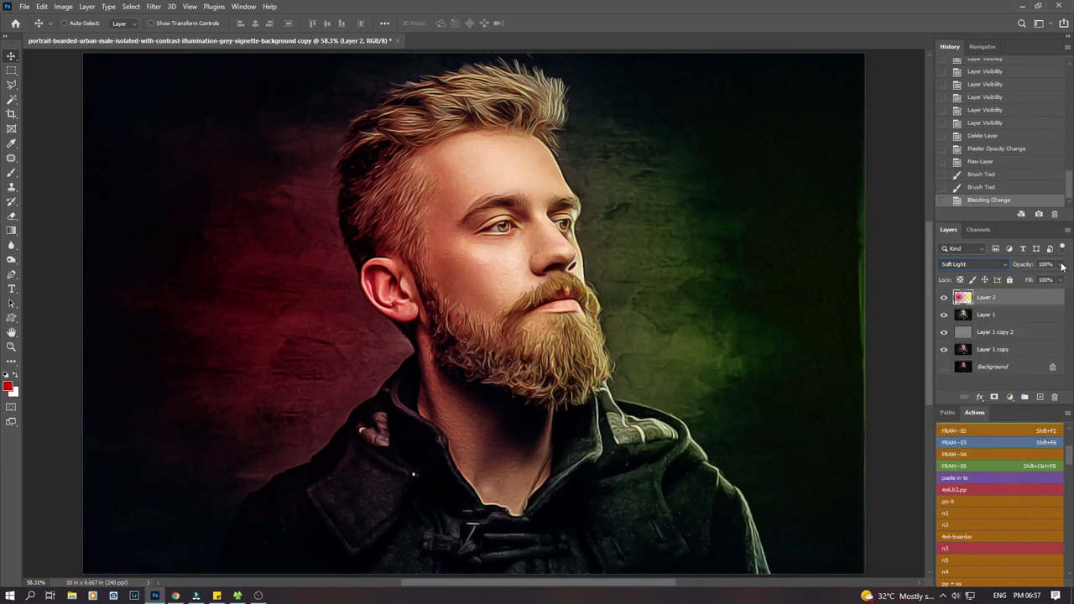
{"action": "left_click", "coordinate": [1060, 265]}
{"action": "left_click", "coordinate": [1038, 281]}
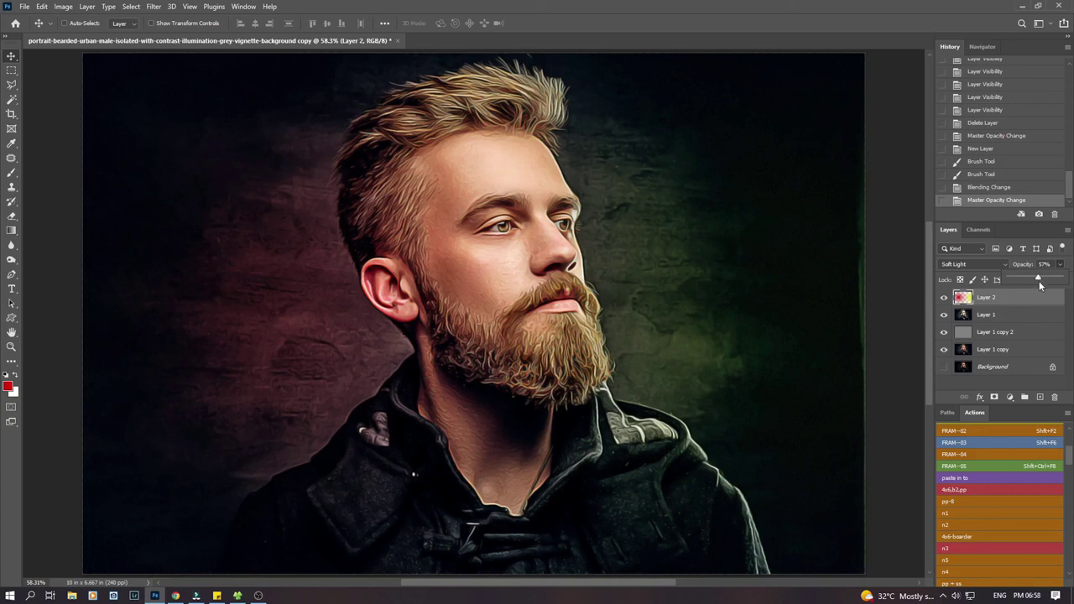
{"action": "left_click", "coordinate": [1018, 292]}
{"action": "key", "text": "5"}
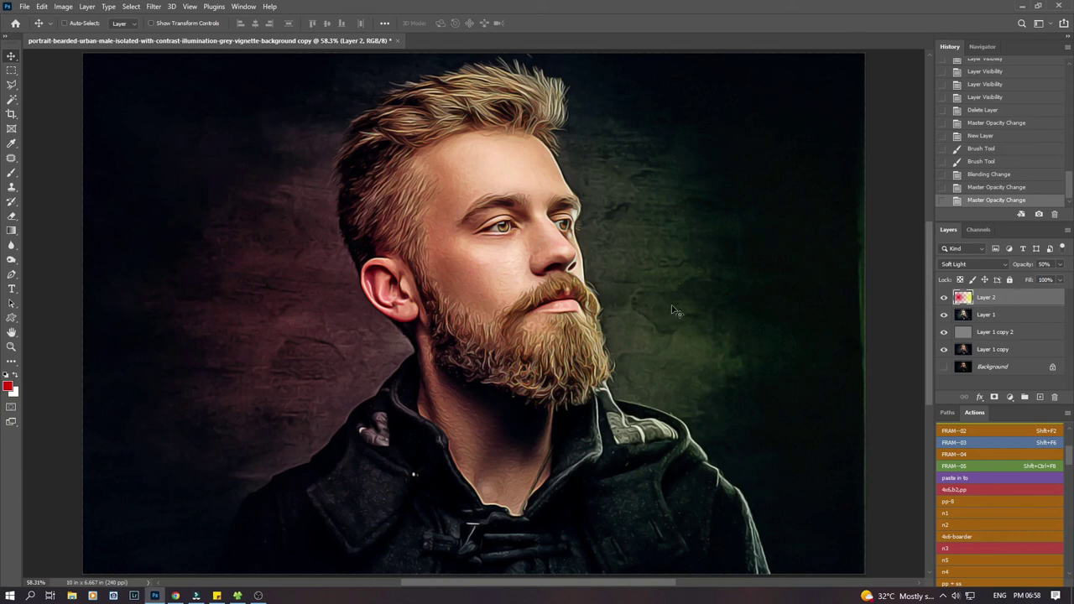